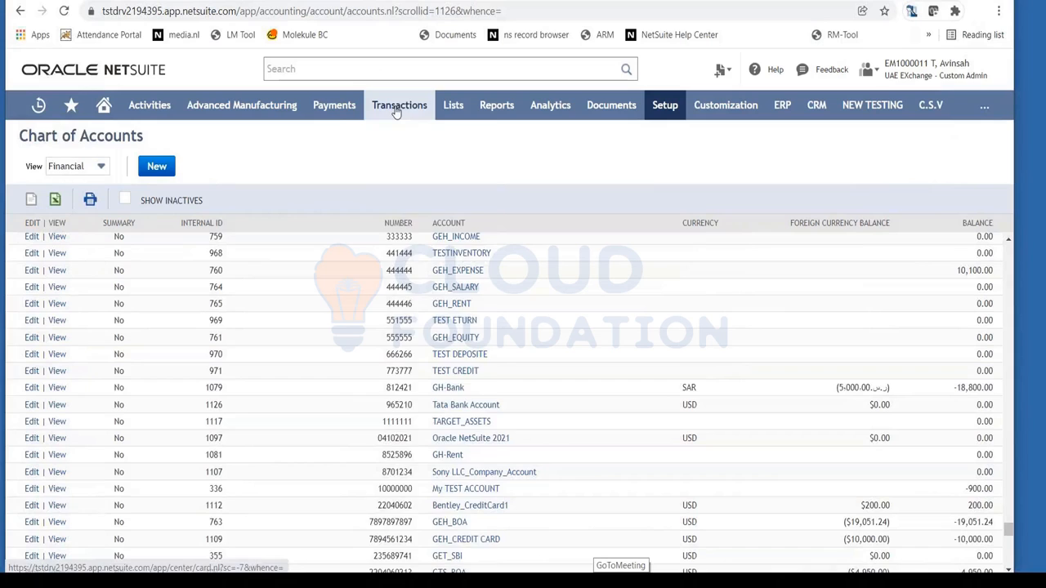
Step: Open a new journal entry form from the financial transactions
mouse_move(403, 107)
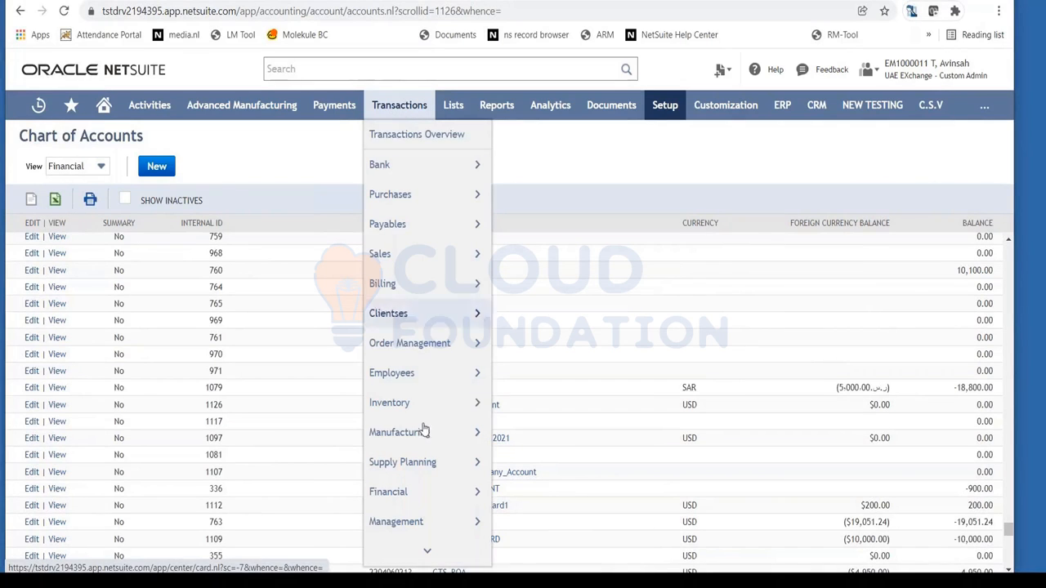
mouse_move(433, 494)
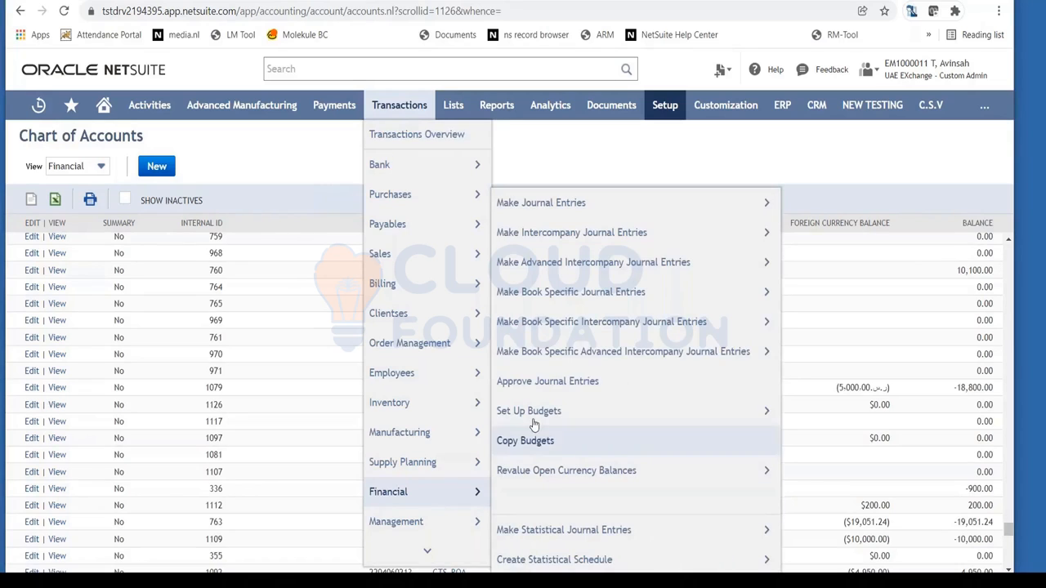
mouse_move(558, 204)
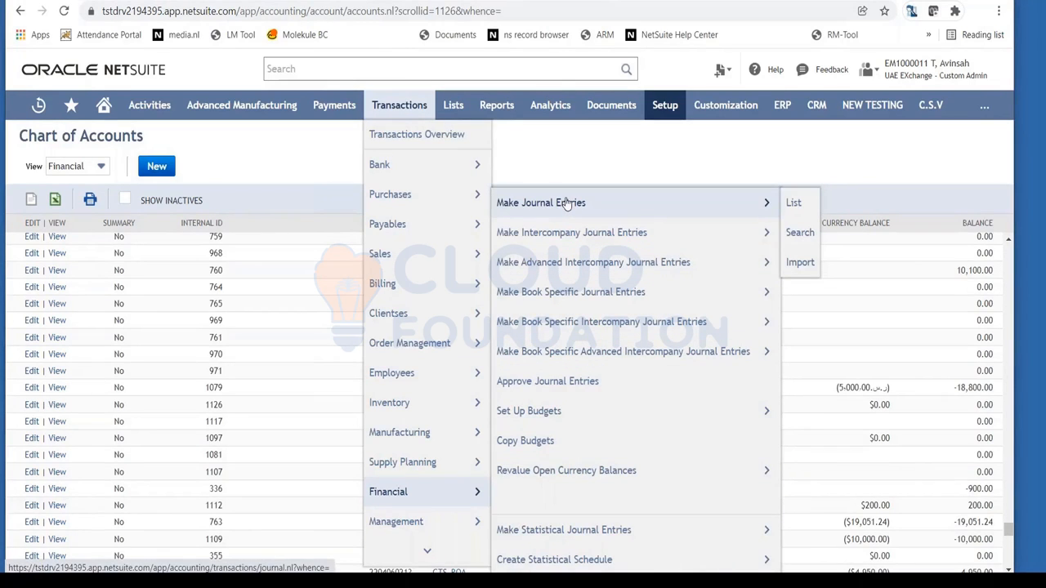
click(567, 205)
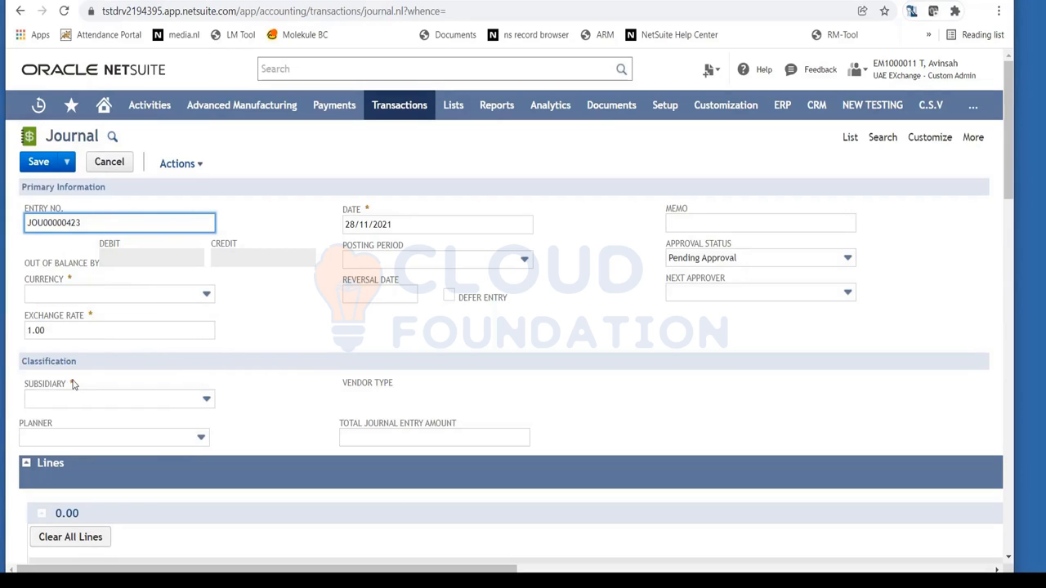
Step: Set the journal's subsidiary to GTS CORP and its date to 10/11/2021
click(204, 400)
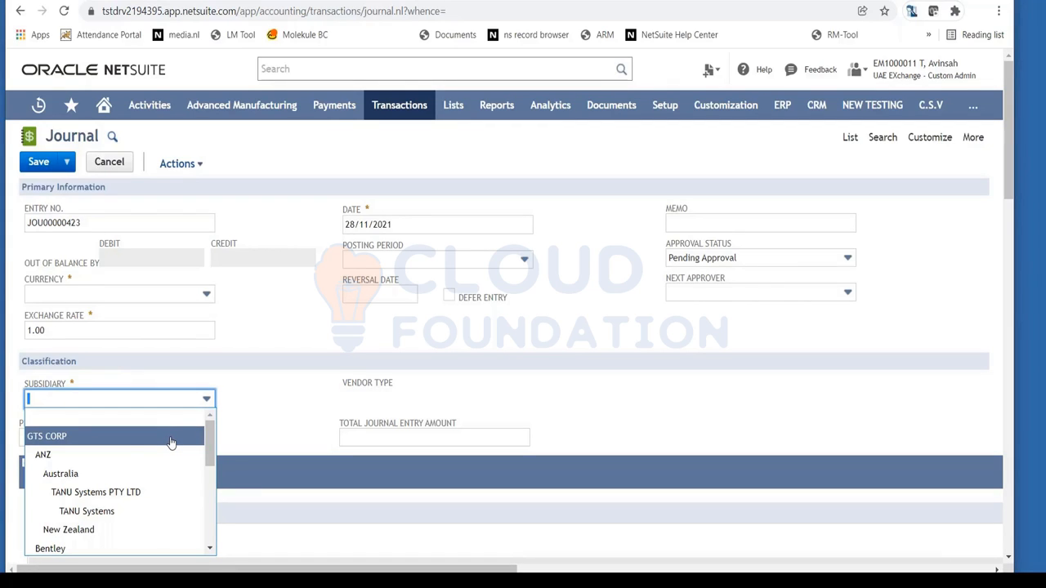
click(126, 442)
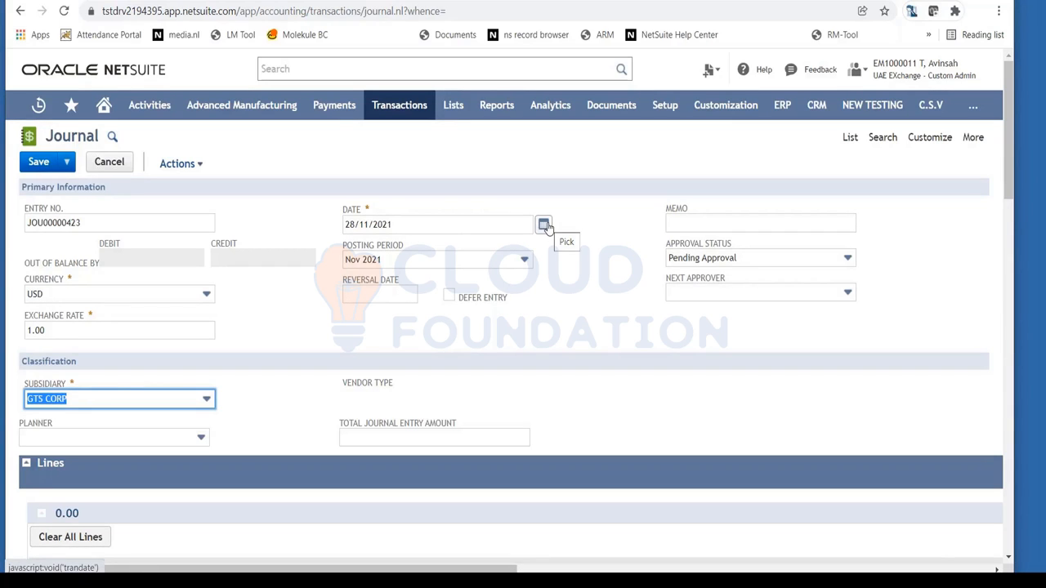
click(545, 226)
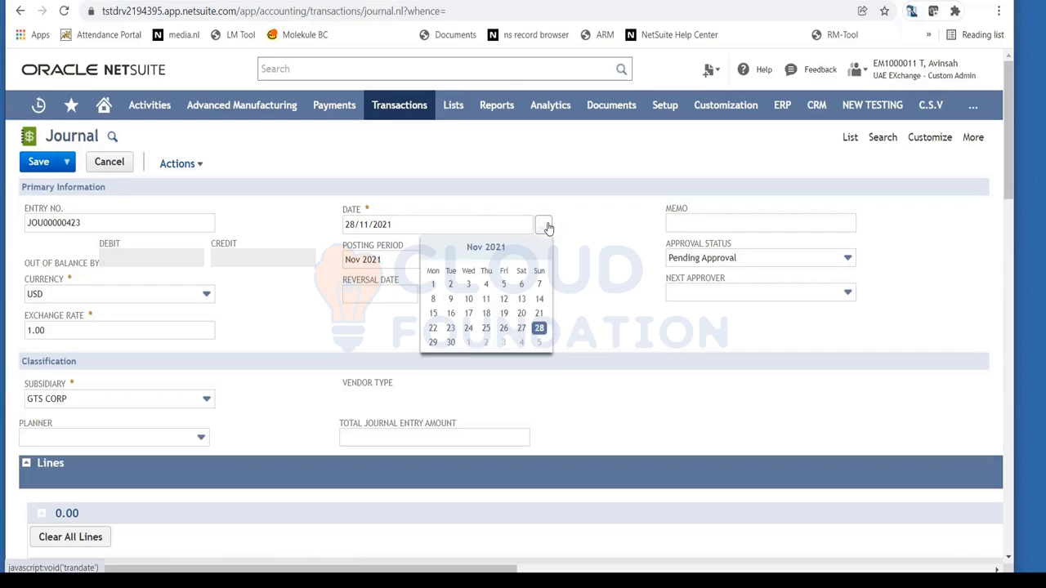
click(468, 298)
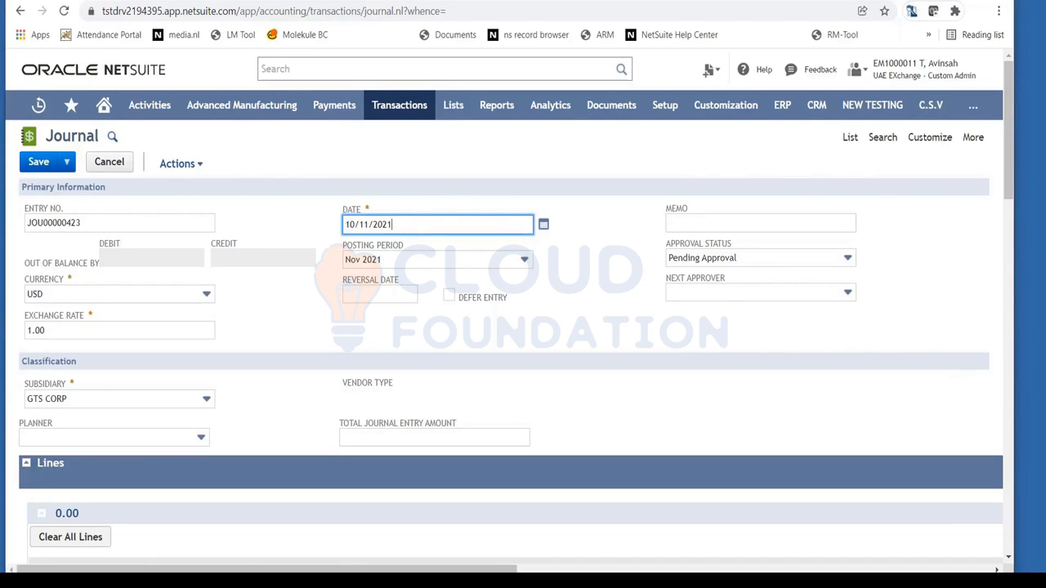
Step: Collapse all sections below the journal's header fields and switch the form from the stacked to the tabbed layout
scroll(386, 286, down, 2)
scroll(386, 286, down, 6)
scroll(387, 285, up, 4)
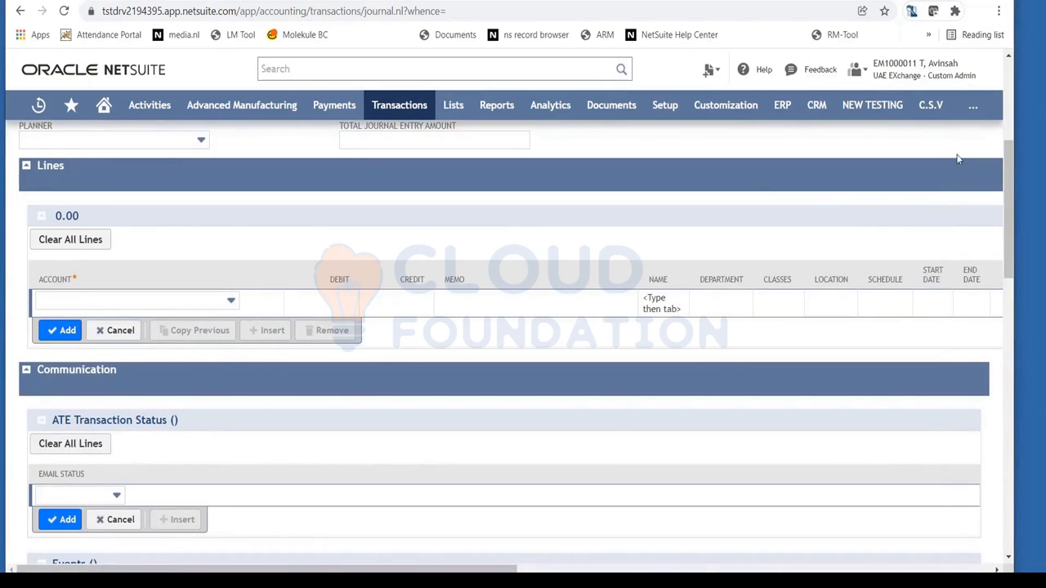
click(790, 190)
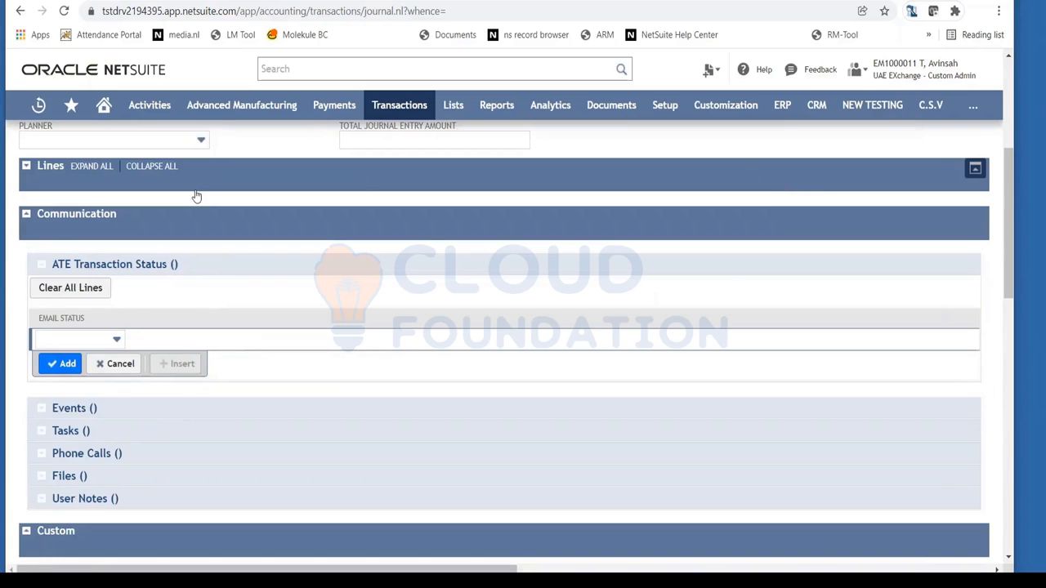
click(163, 167)
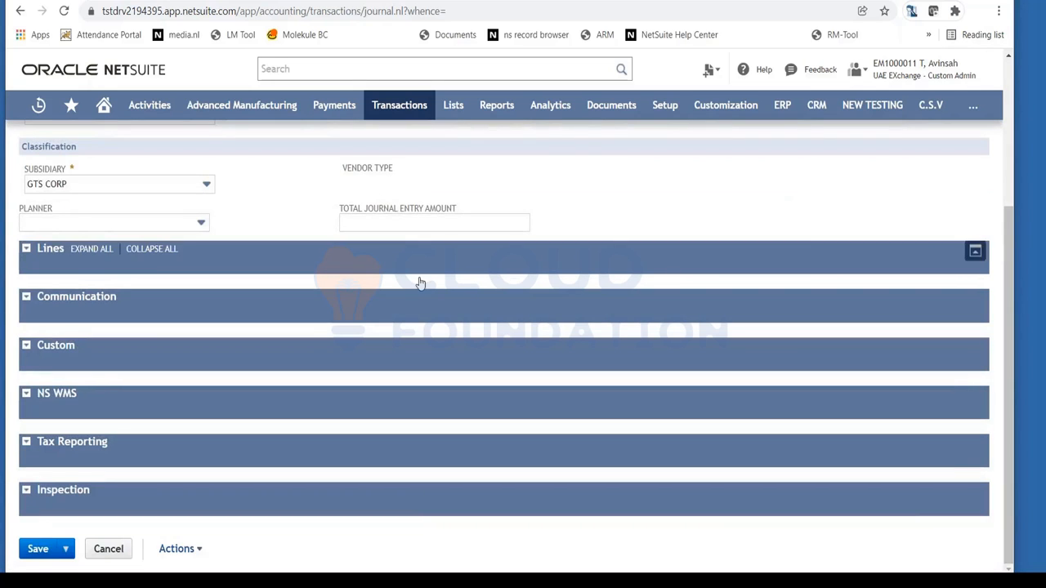
click(974, 253)
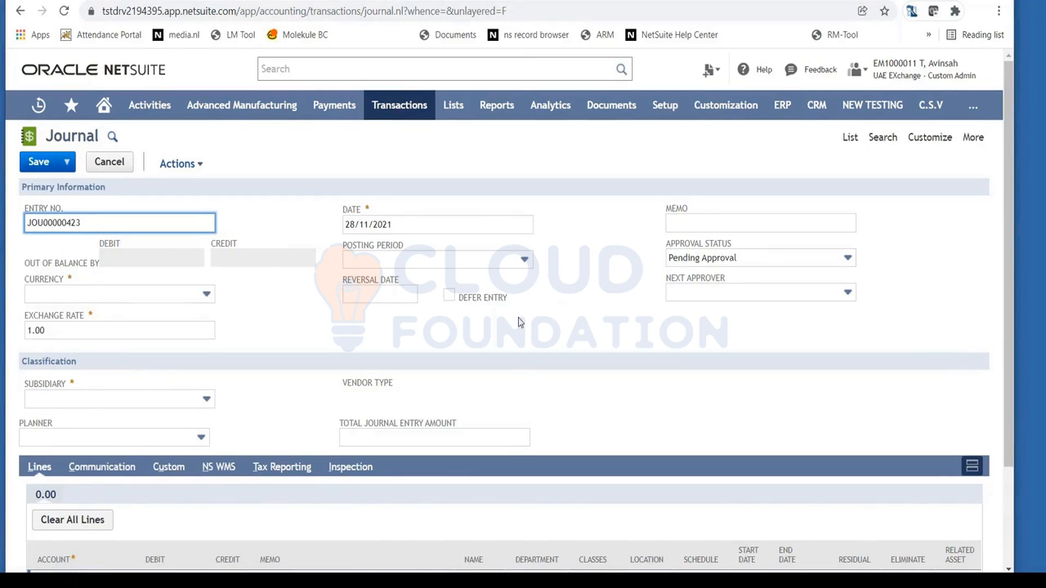
Step: Choose GTS CORP as the subsidiary of the journal entry
scroll(525, 401, down, 2)
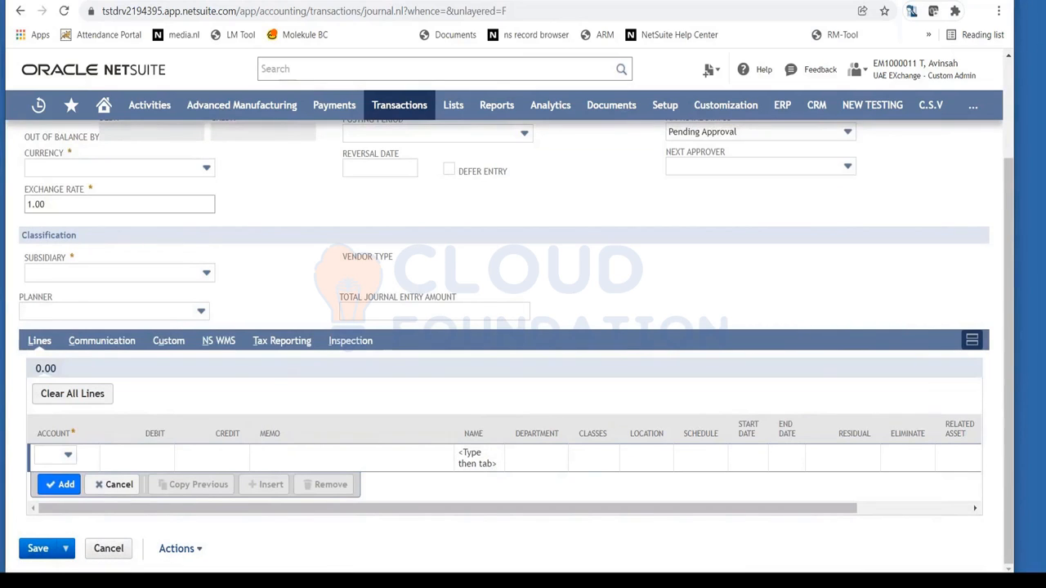
click(201, 274)
click(123, 310)
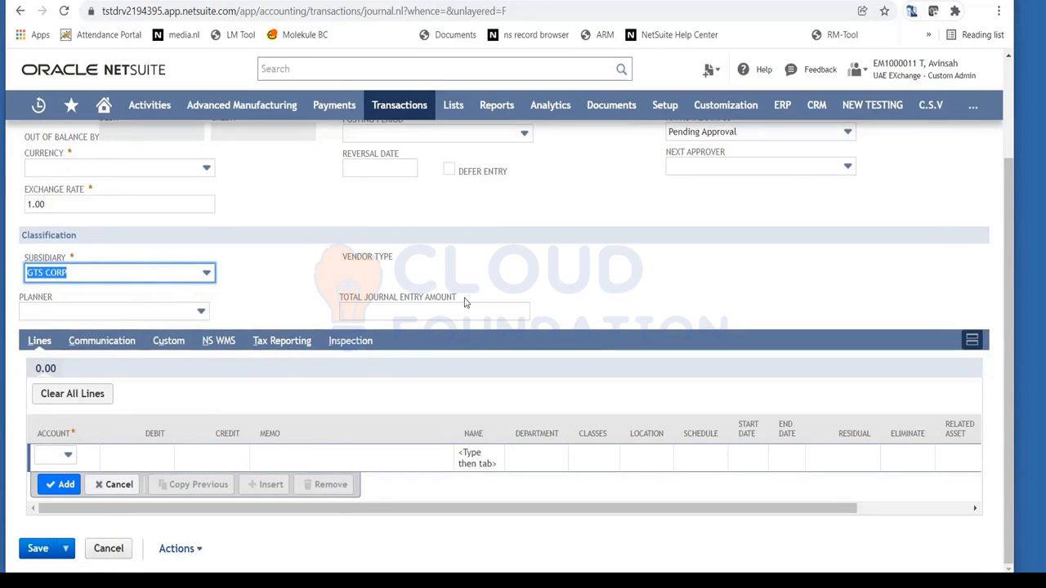
Step: Enter "Journal entry to record expenses" as the memo in the journal's primary information
scroll(466, 299, up, 3)
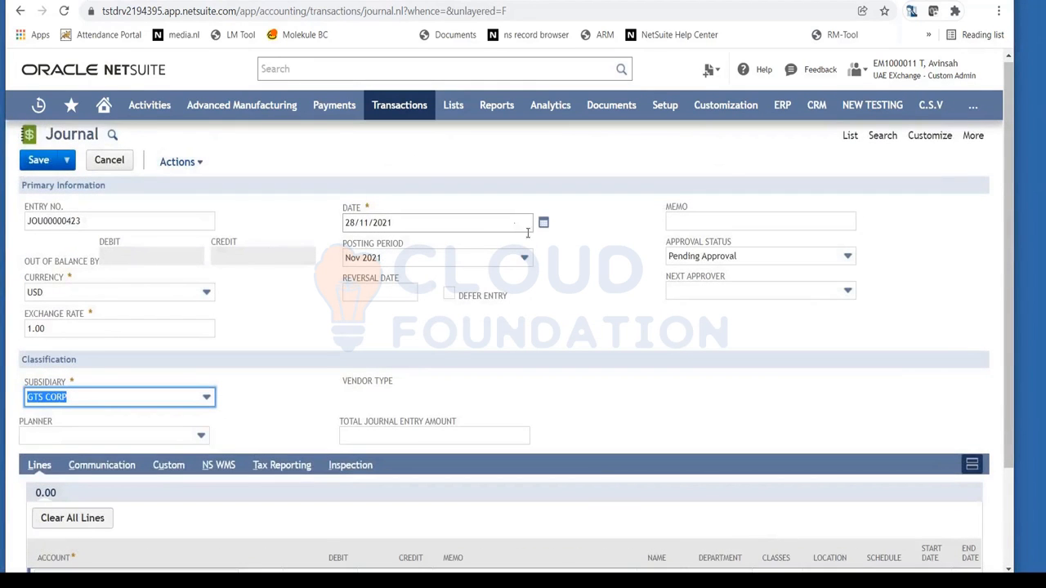
click(704, 219)
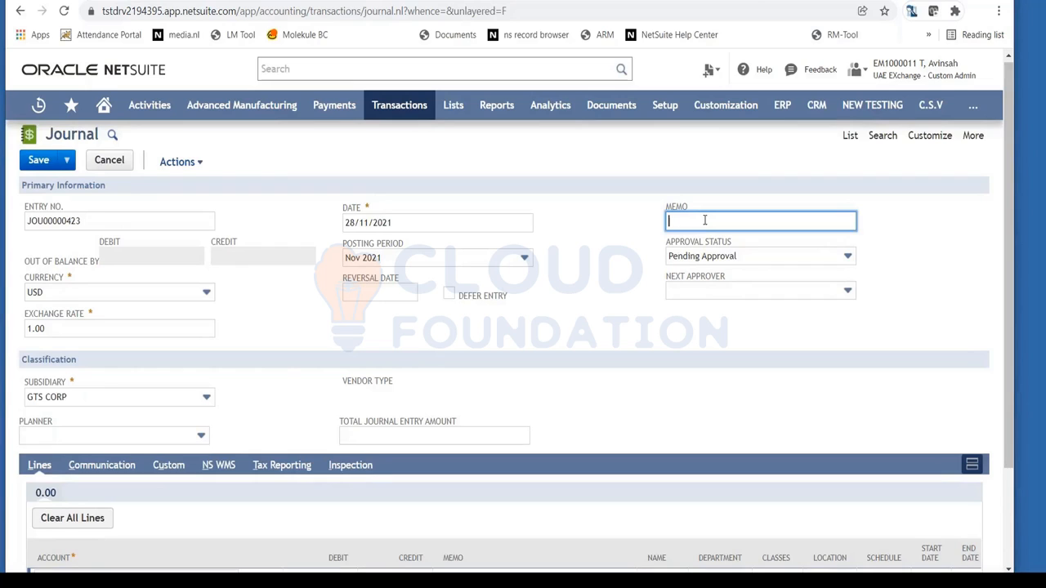
text(H)
text(Journal en)
text(try to reco)
text(rd expenses)
click(592, 219)
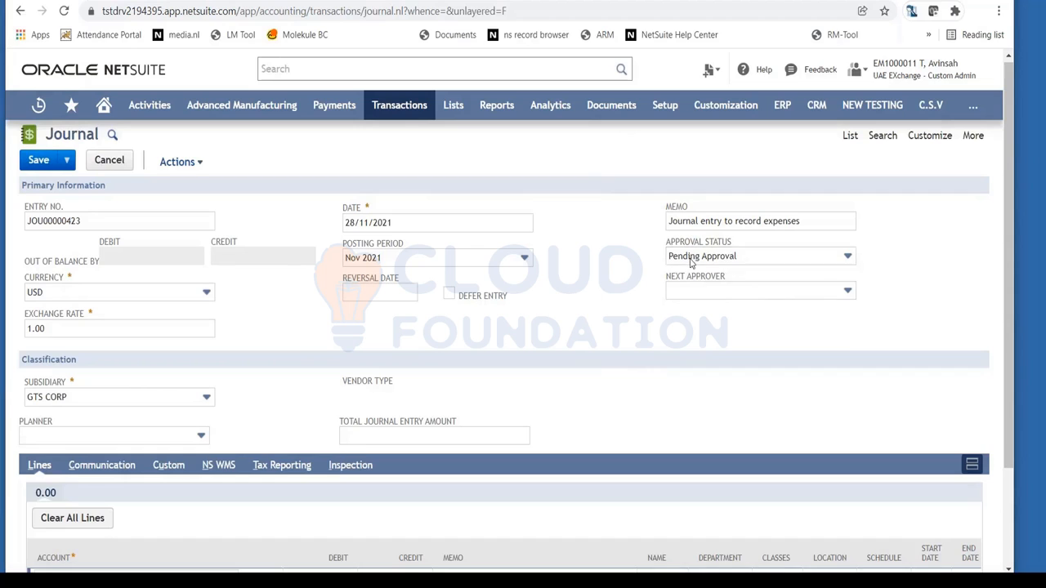
Step: Set the journal's approval status to Approved
click(821, 262)
click(768, 292)
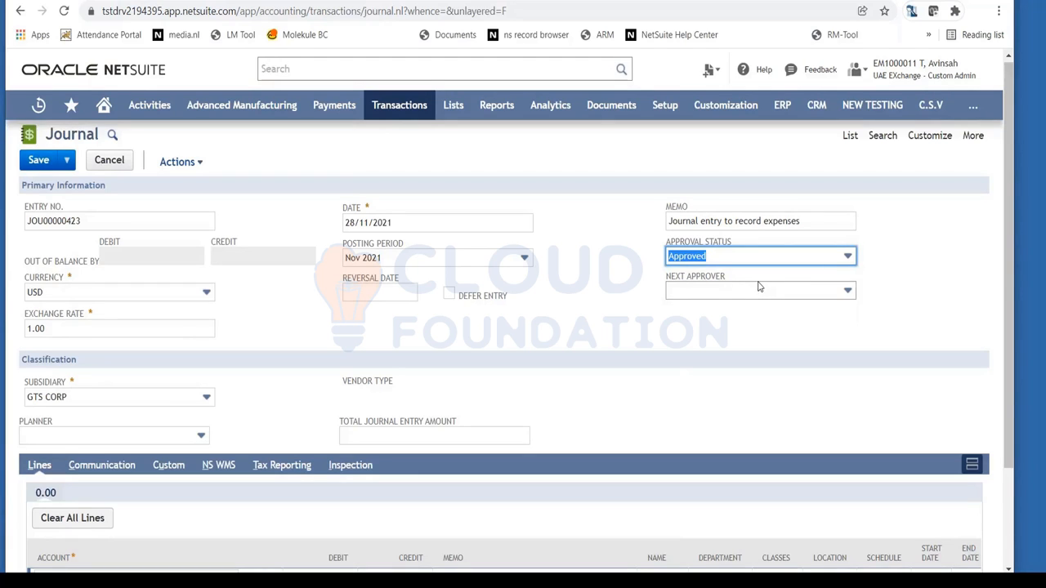
scroll(593, 393, down, 3)
scroll(593, 393, up, 3)
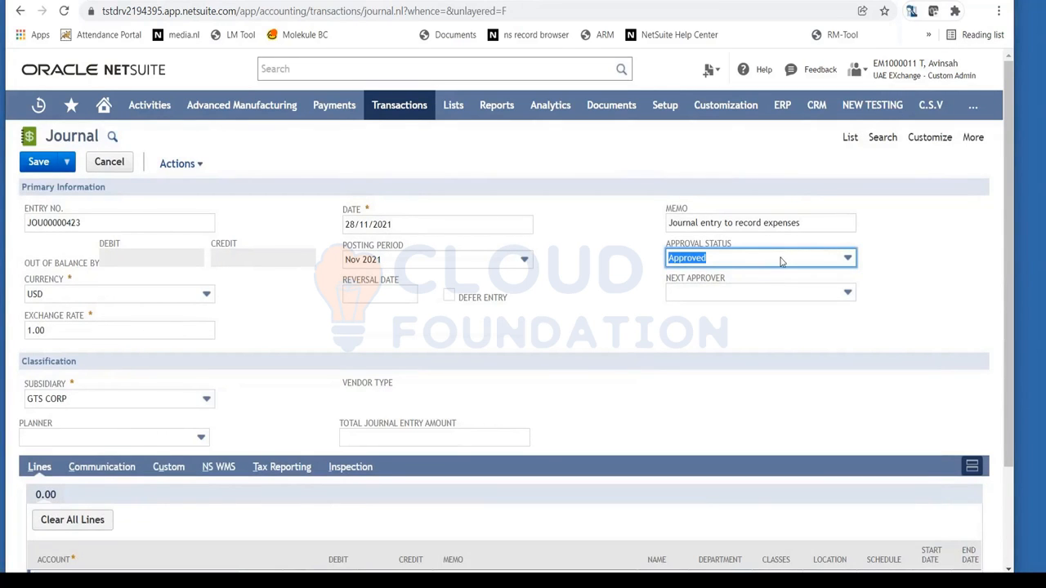
Step: Switch the approval status to Pending Approval and return it to Approved
click(789, 263)
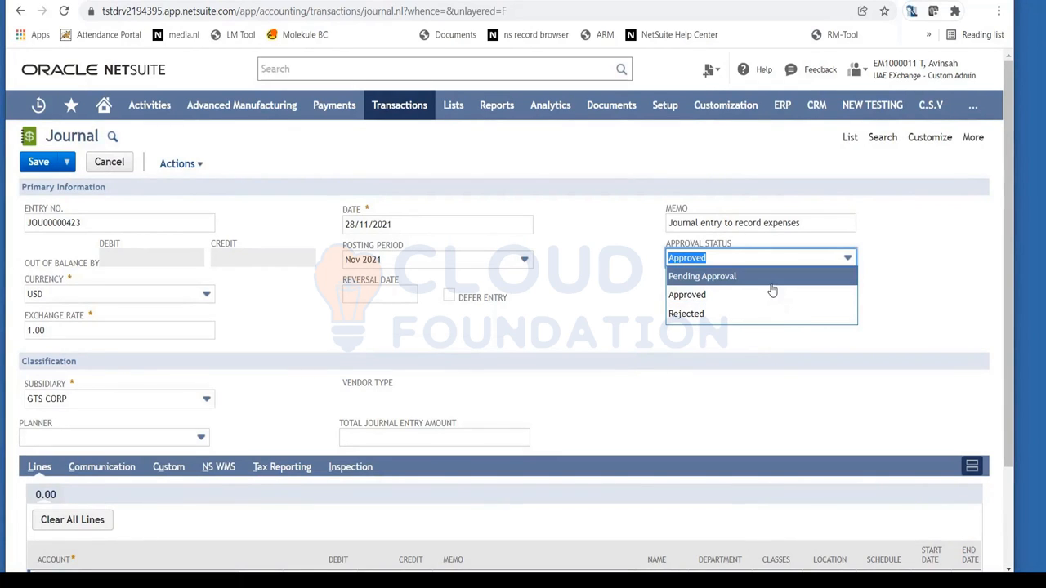
click(769, 281)
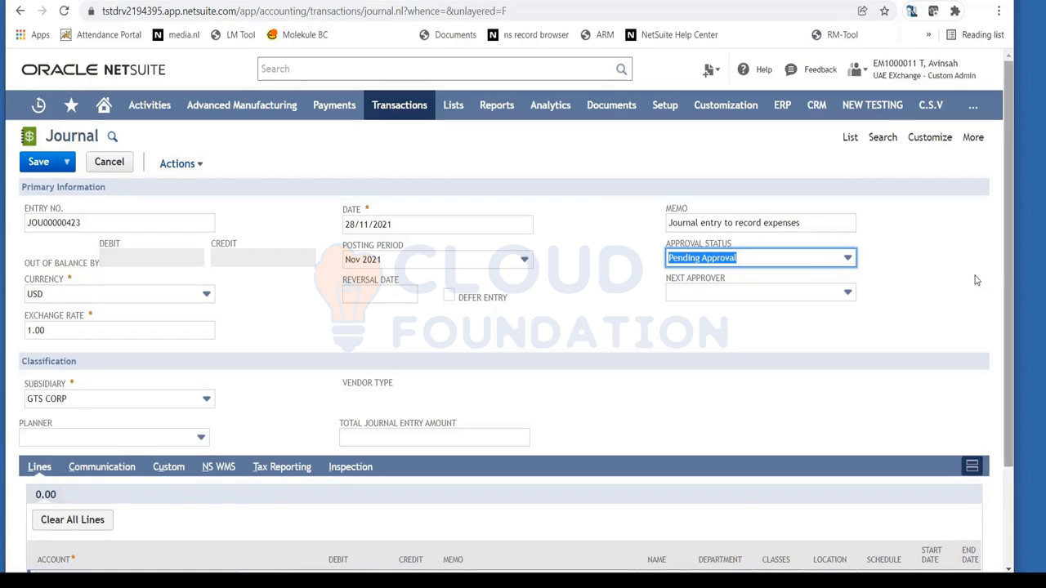
click(837, 259)
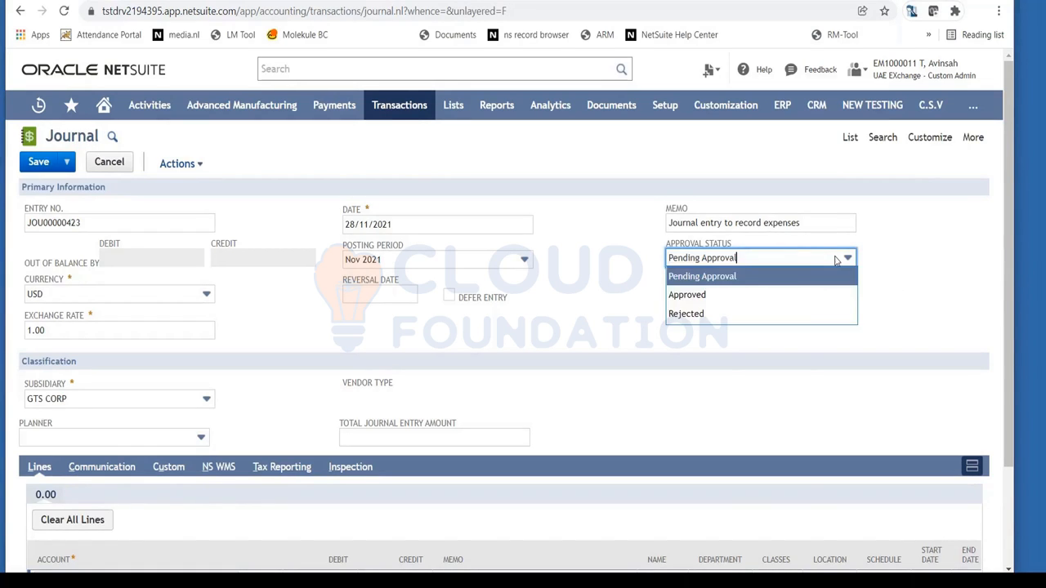
click(762, 295)
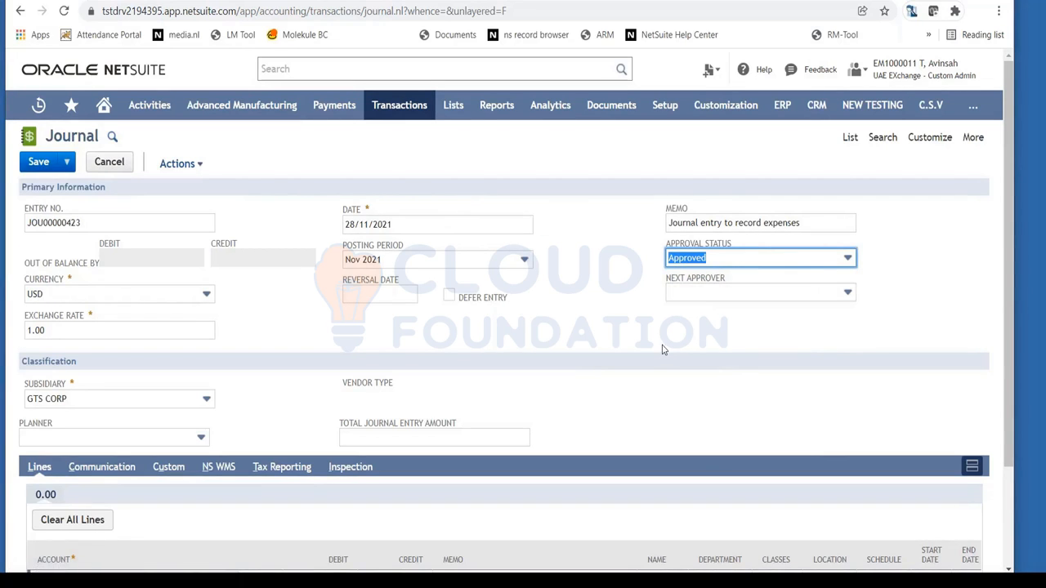
Step: Fill the first journal line with account 6300 General and Administrative : Travel and Entertainment and a debit of 599
scroll(662, 350, down, 3)
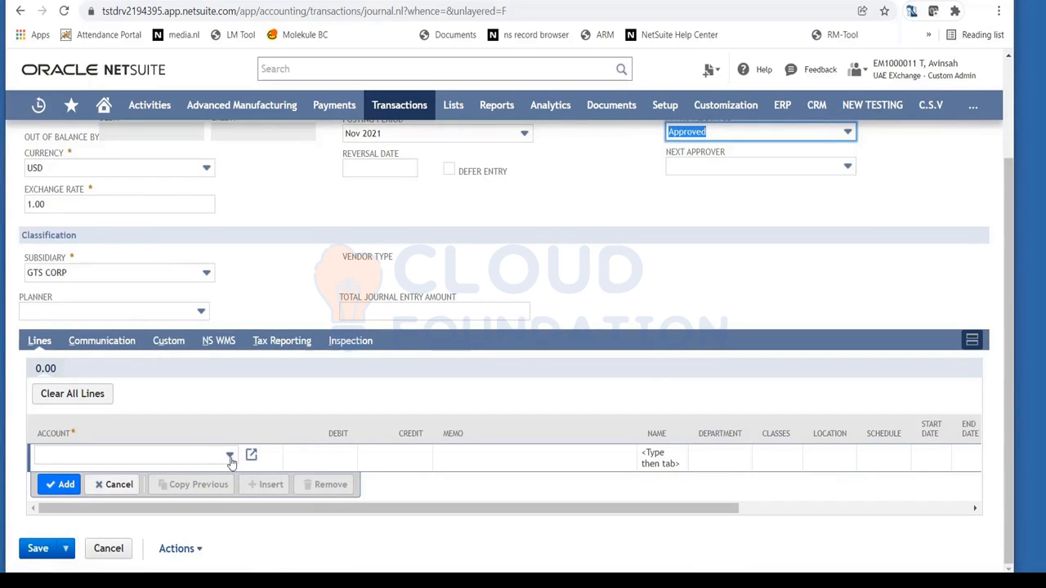
click(230, 457)
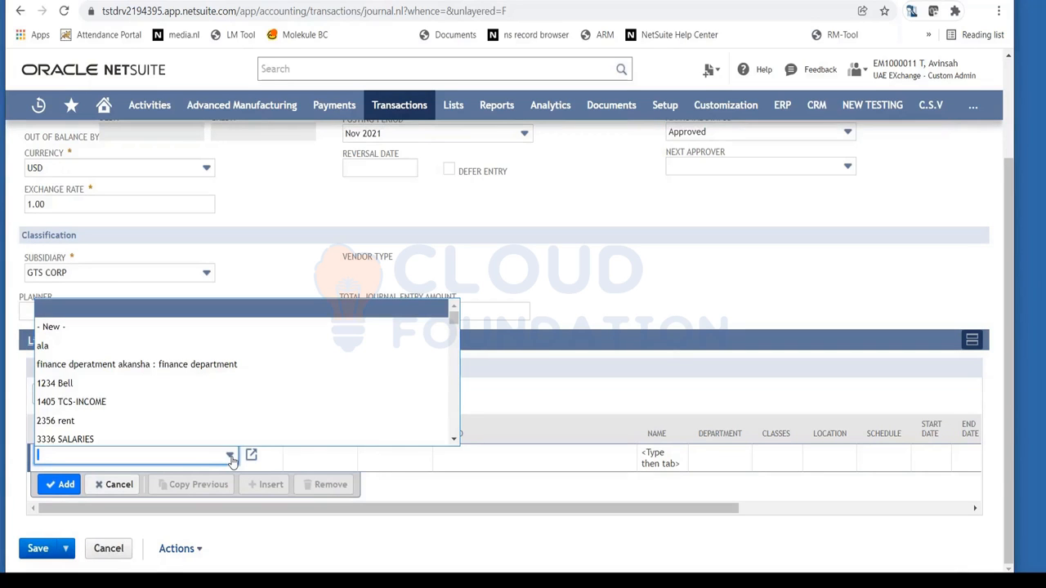
drag(455, 319, 455, 328)
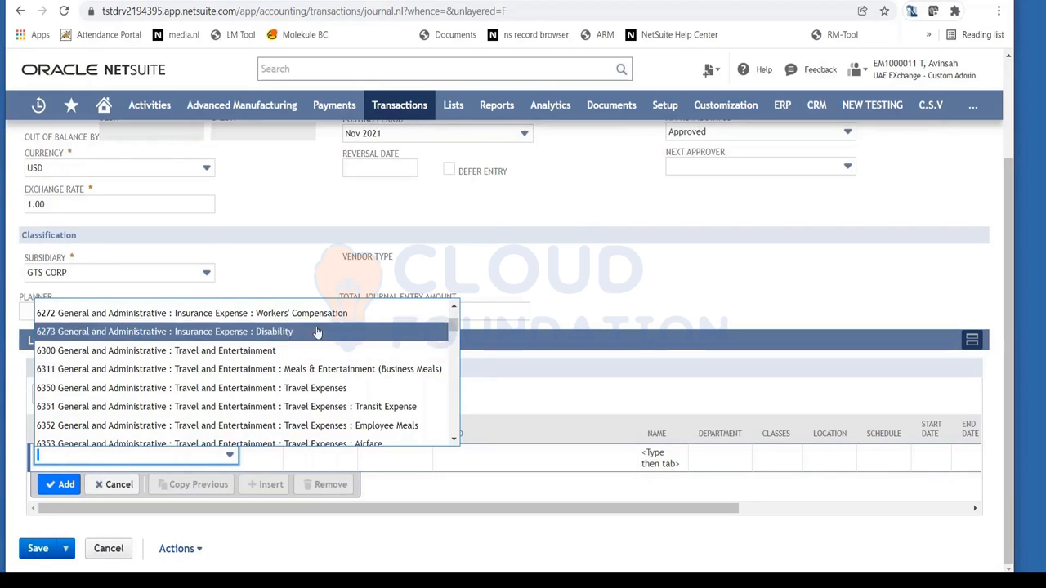
click(257, 352)
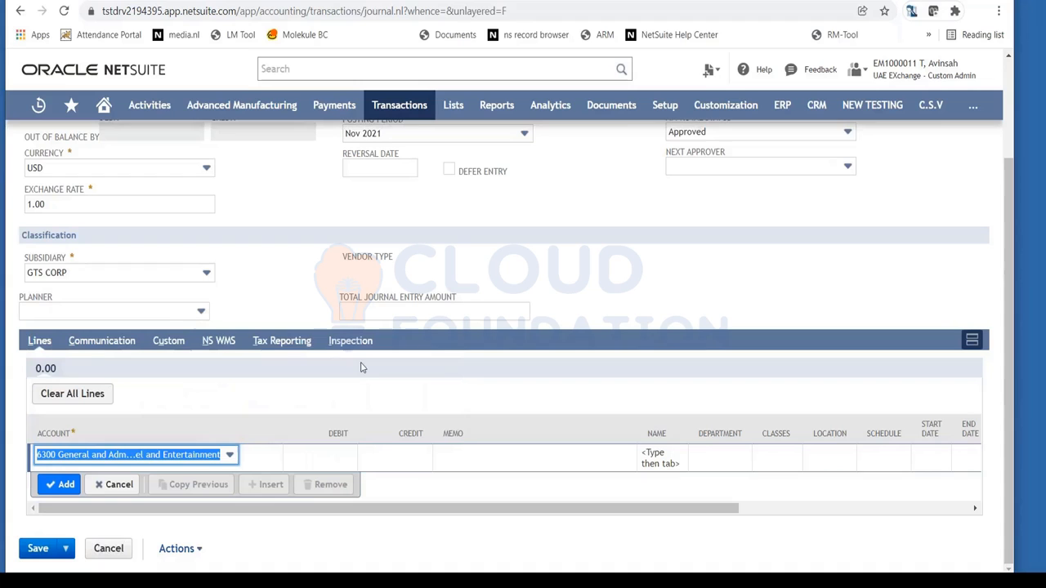
key(Tab)
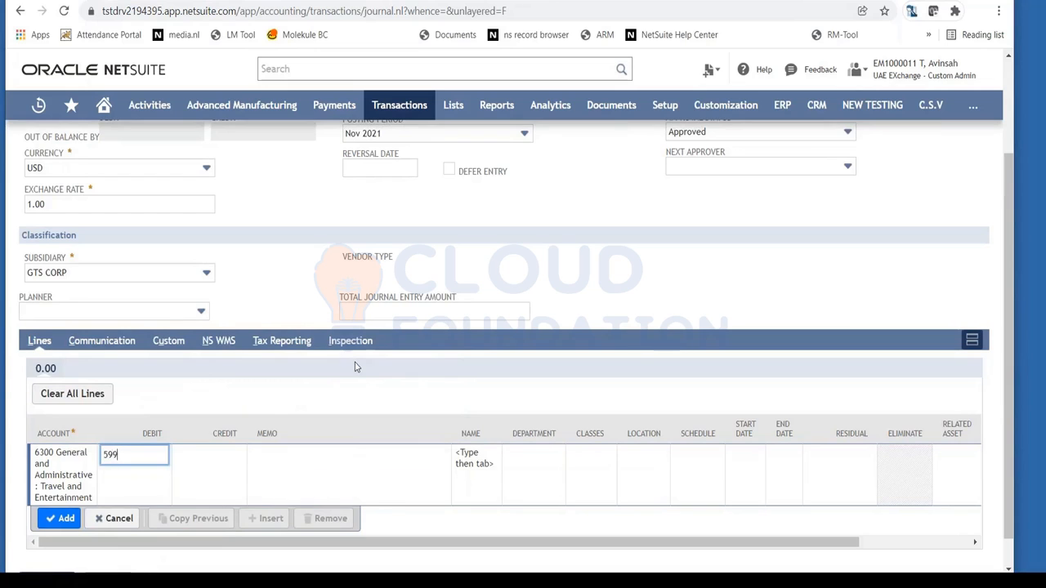
key(Tab)
key(Tab)
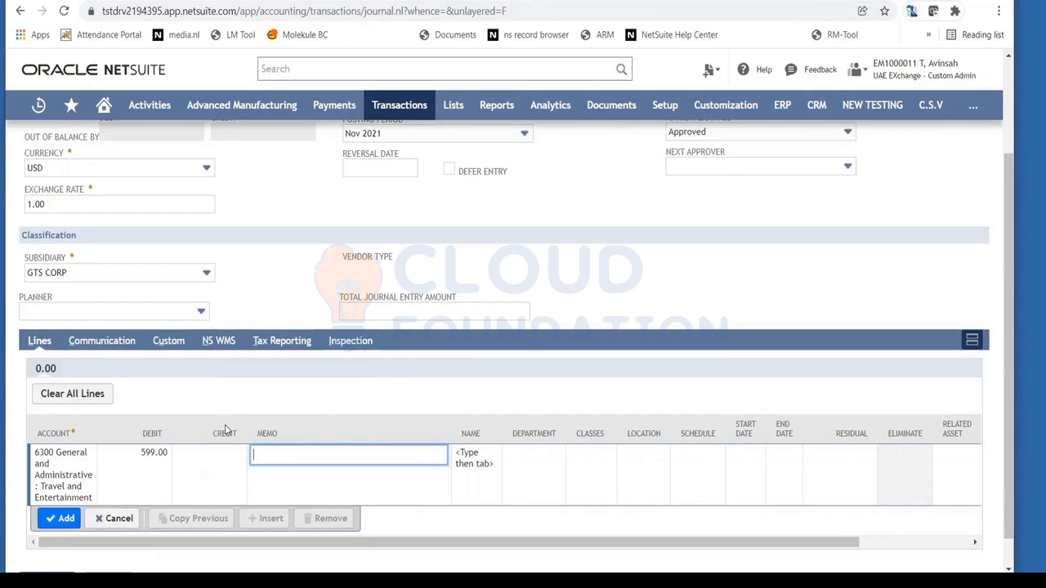
Step: Enter "Travel to India" as the line's memo, leave its name empty and set its department to Admin
text(Travel to India)
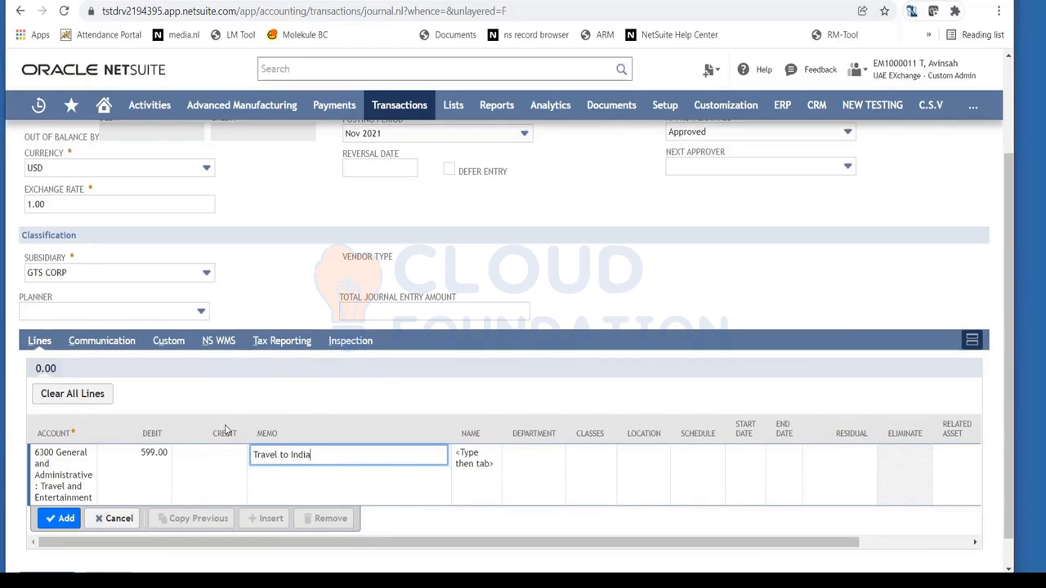
key(Tab)
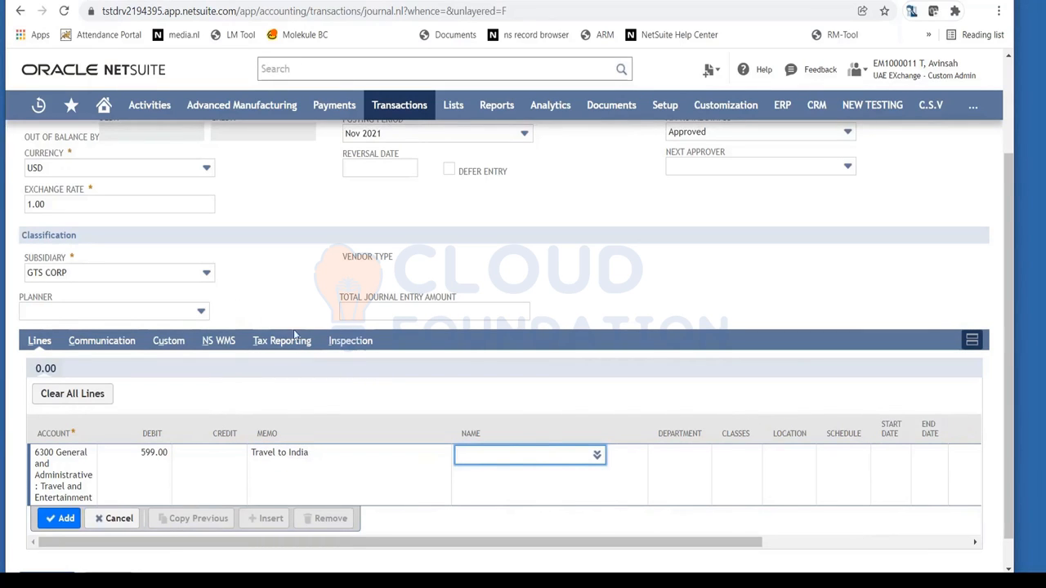
key(Tab)
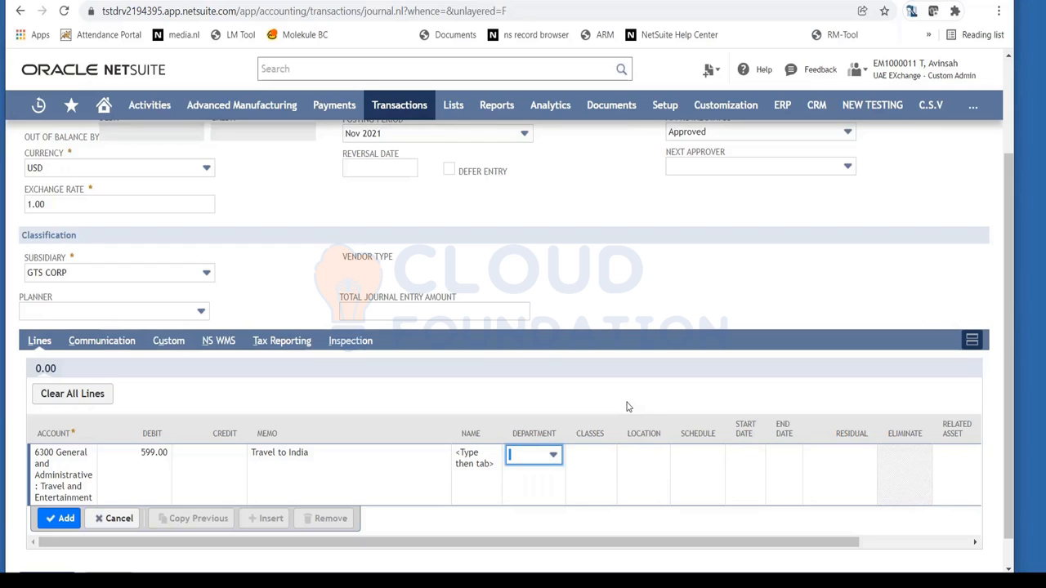
click(550, 460)
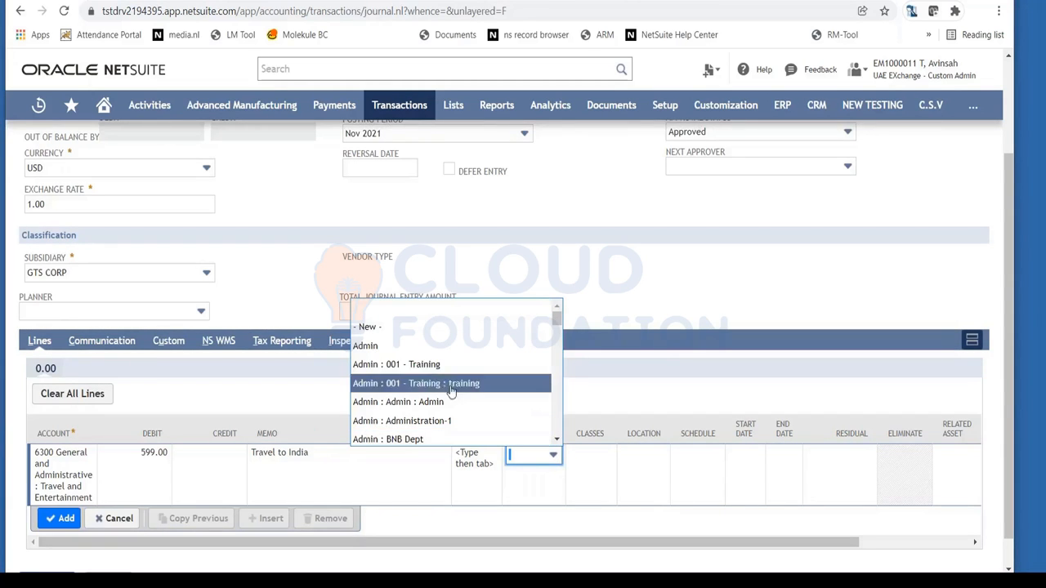
click(406, 351)
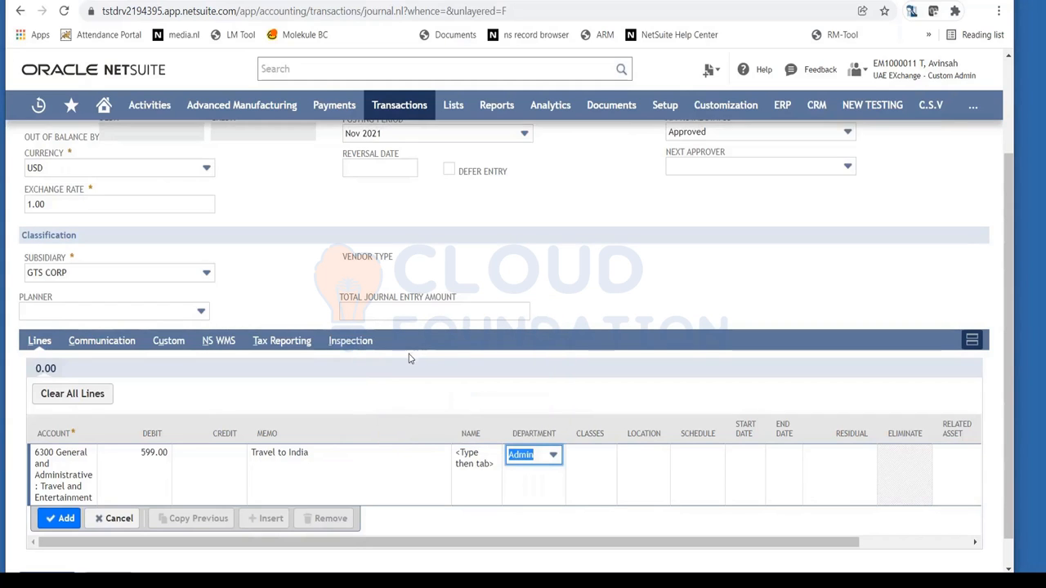
Step: Set the line's class to 1. Product Line A and its location to 01: San Francisco : US, and add the line
click(603, 460)
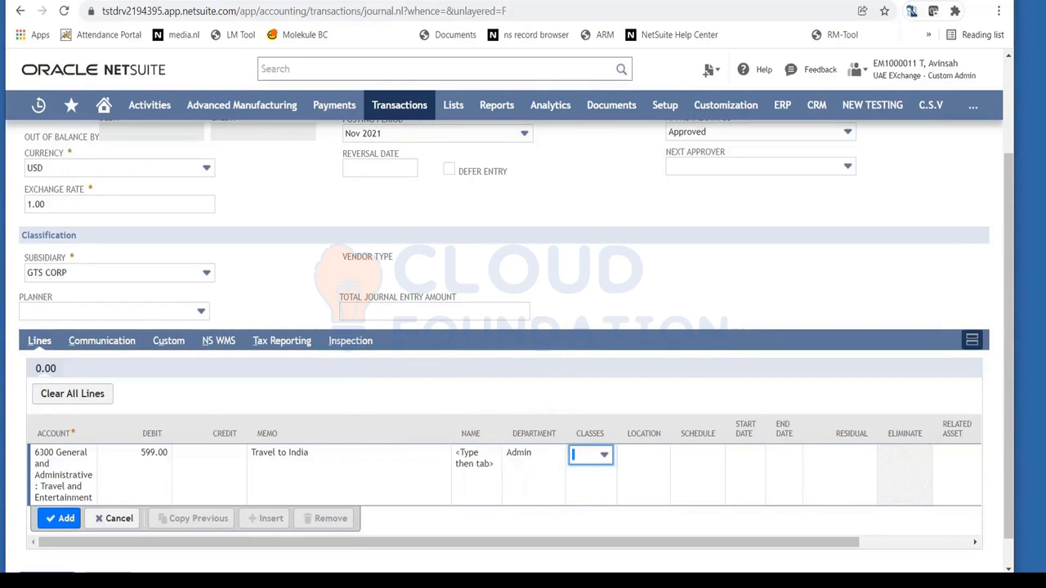
click(603, 454)
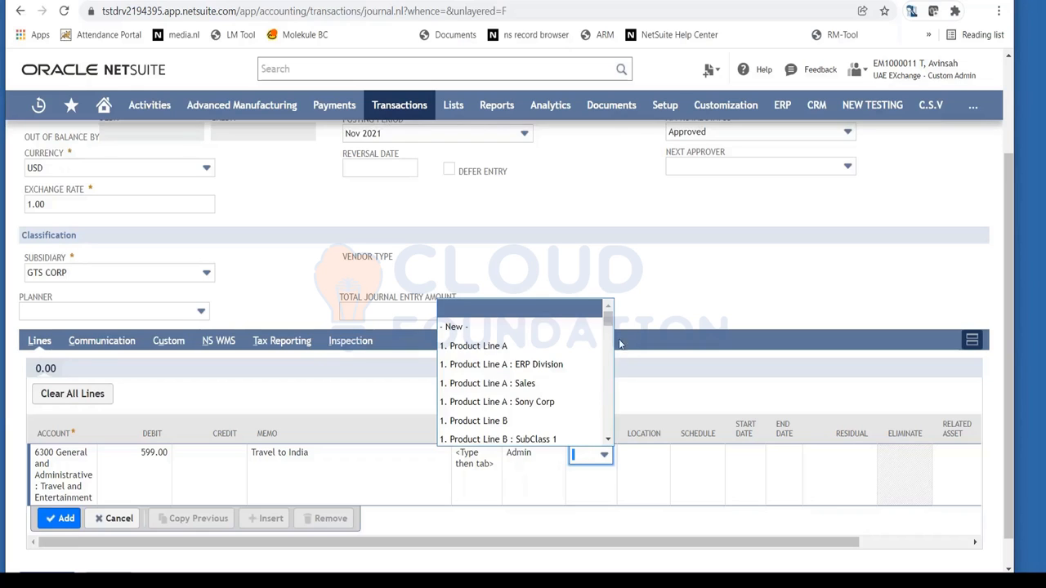
click(588, 345)
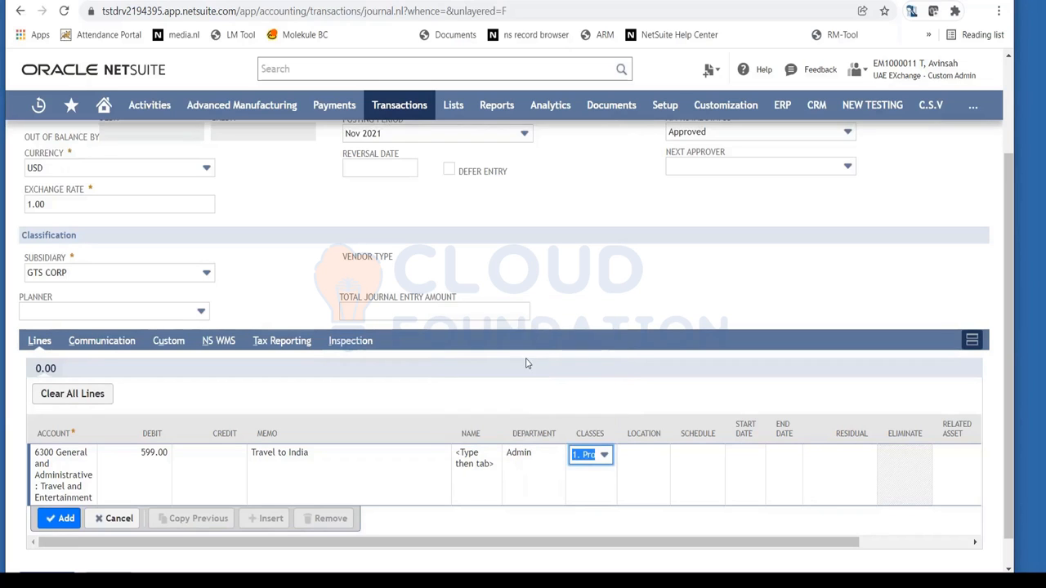
click(653, 465)
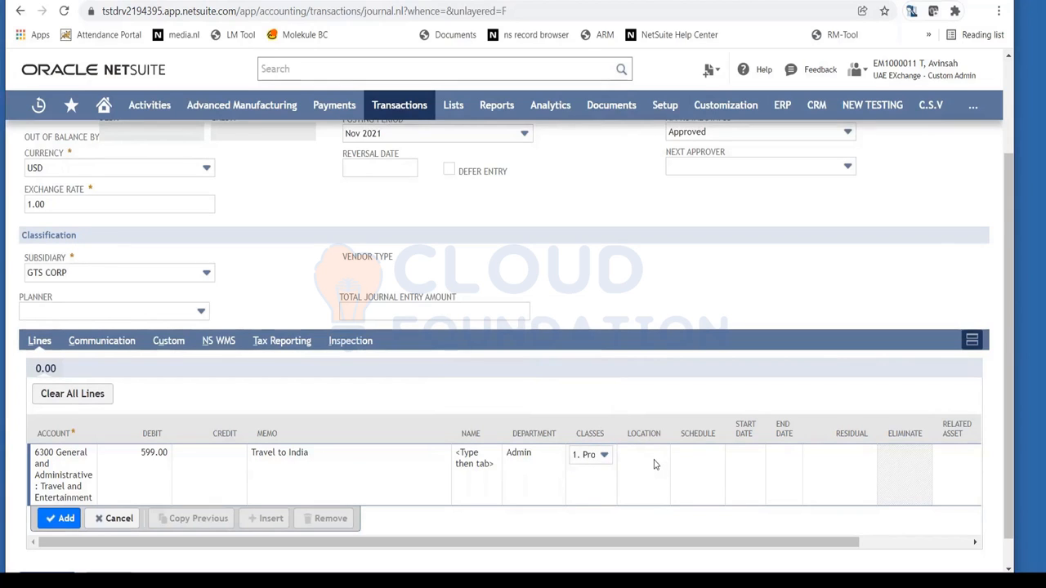
click(657, 456)
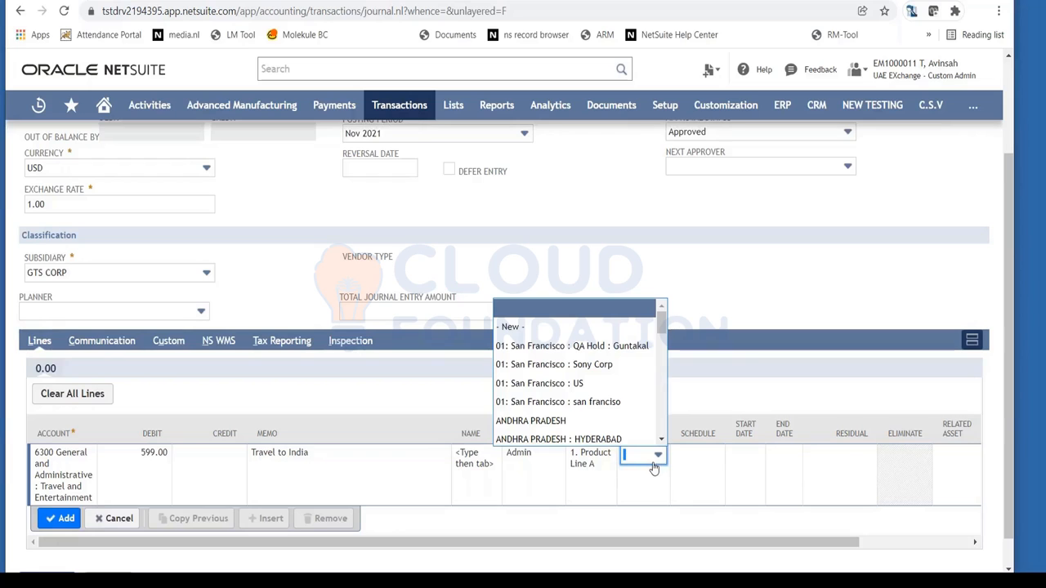
click(603, 384)
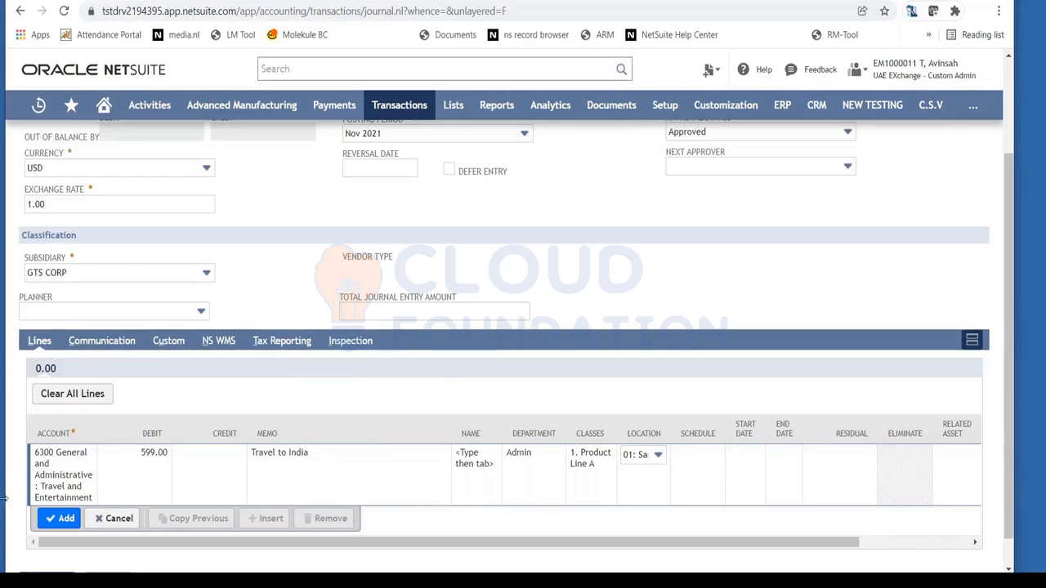
click(52, 518)
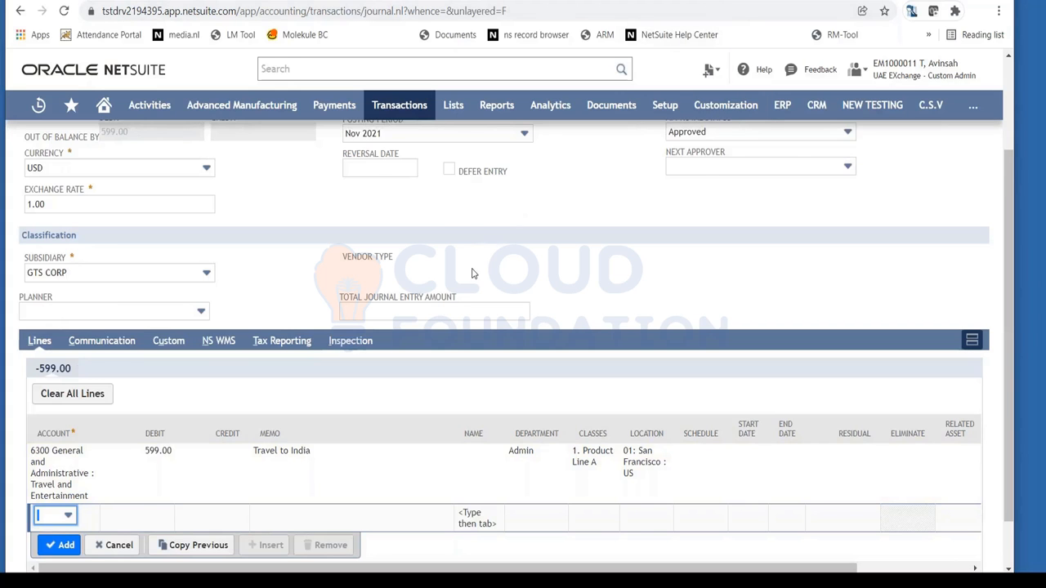
Step: Try to save the journal with only the debit line entered
scroll(471, 277, up, 2)
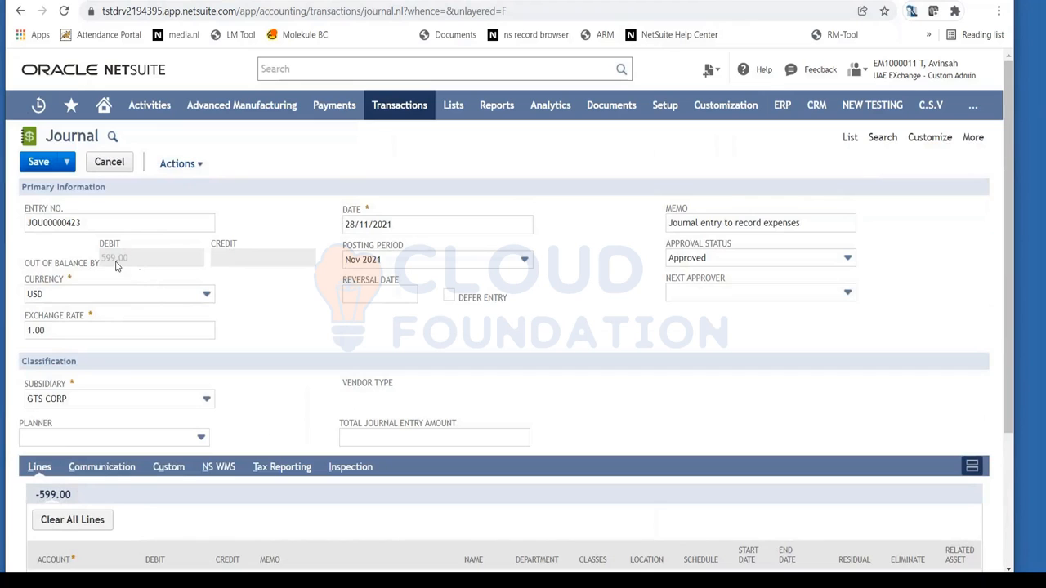
click(36, 168)
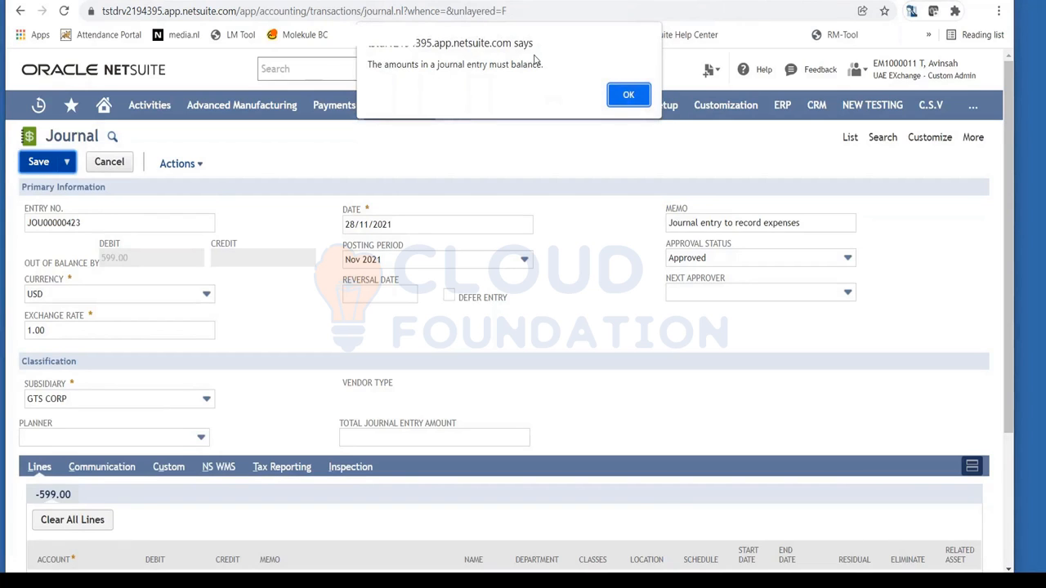
click(624, 94)
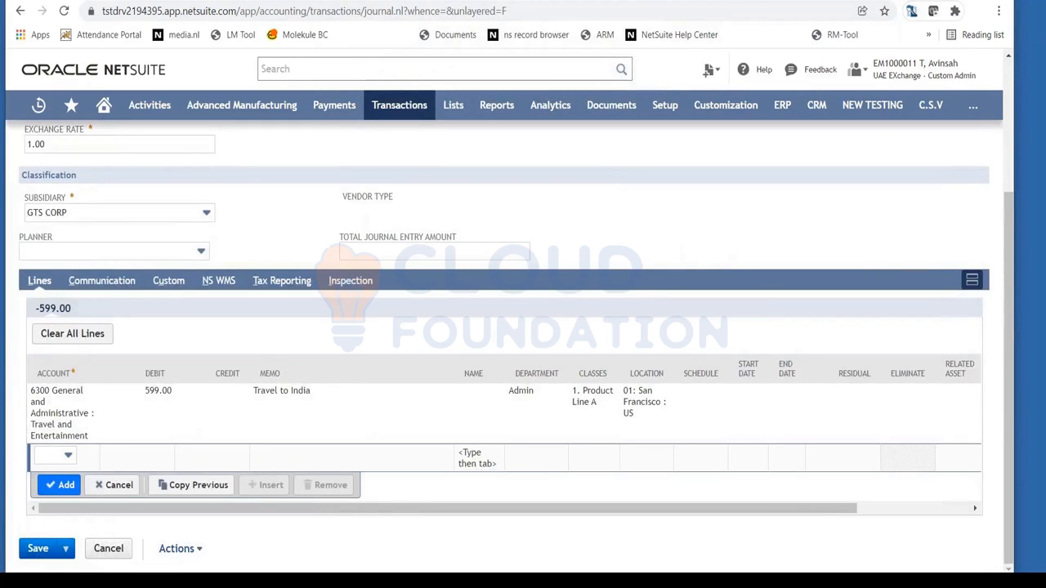
Step: Find Tata Bank Account in the account list and choose it as the second journal line's account
click(67, 455)
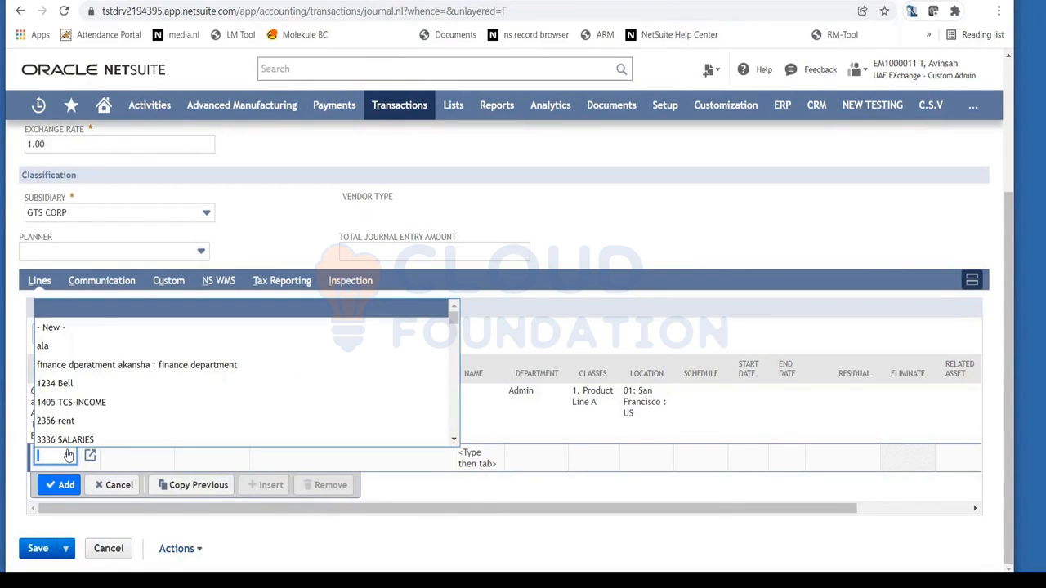
key(ctrl+f)
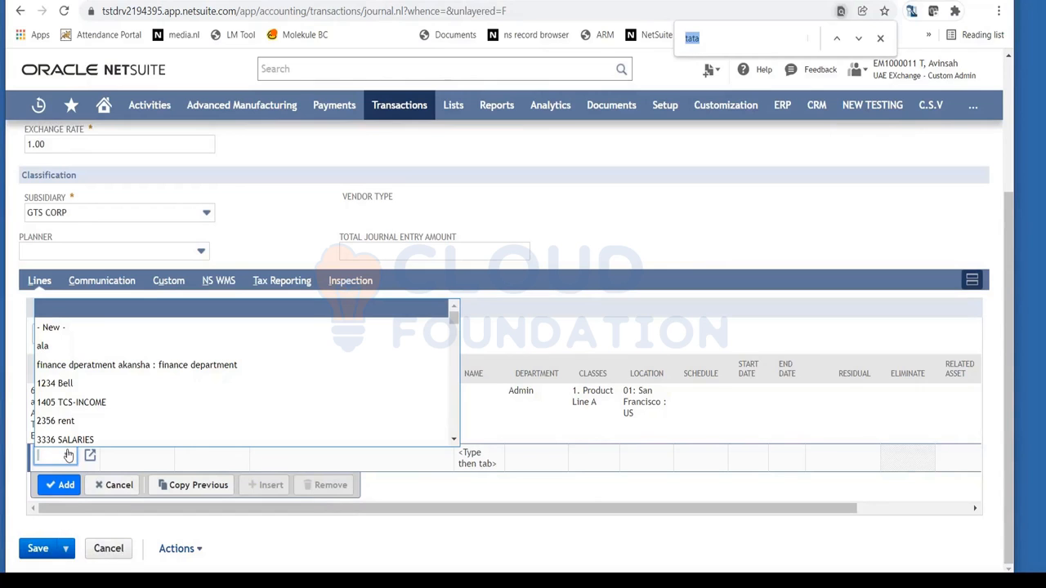
text(taa)
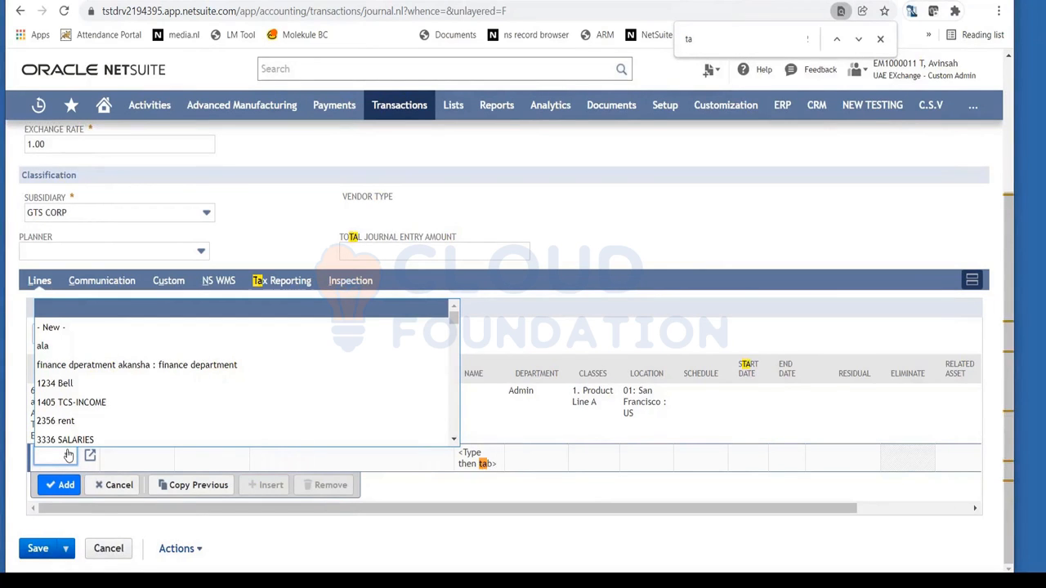
key(BackSpace)
text(ta)
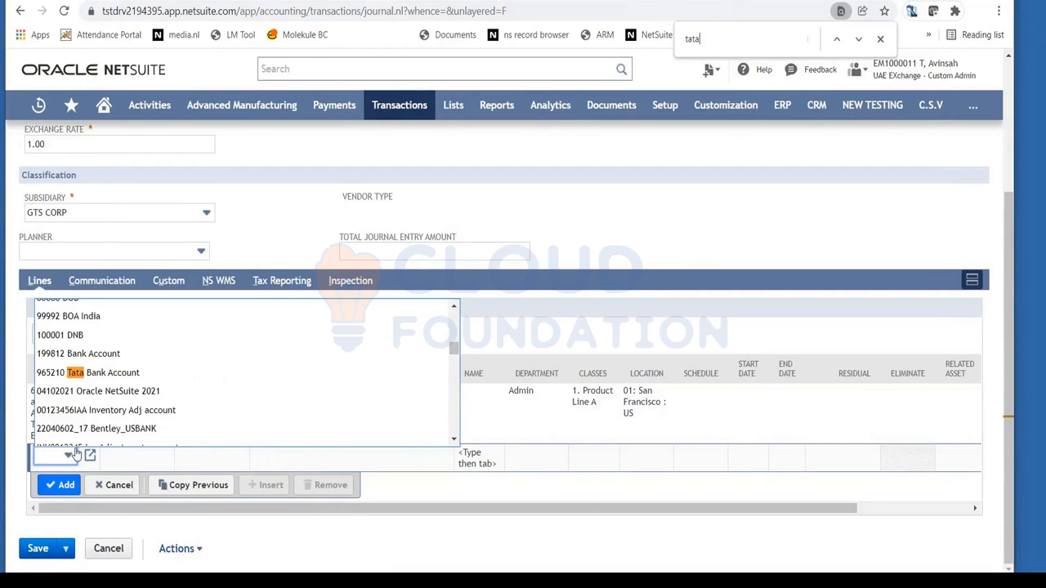
click(105, 376)
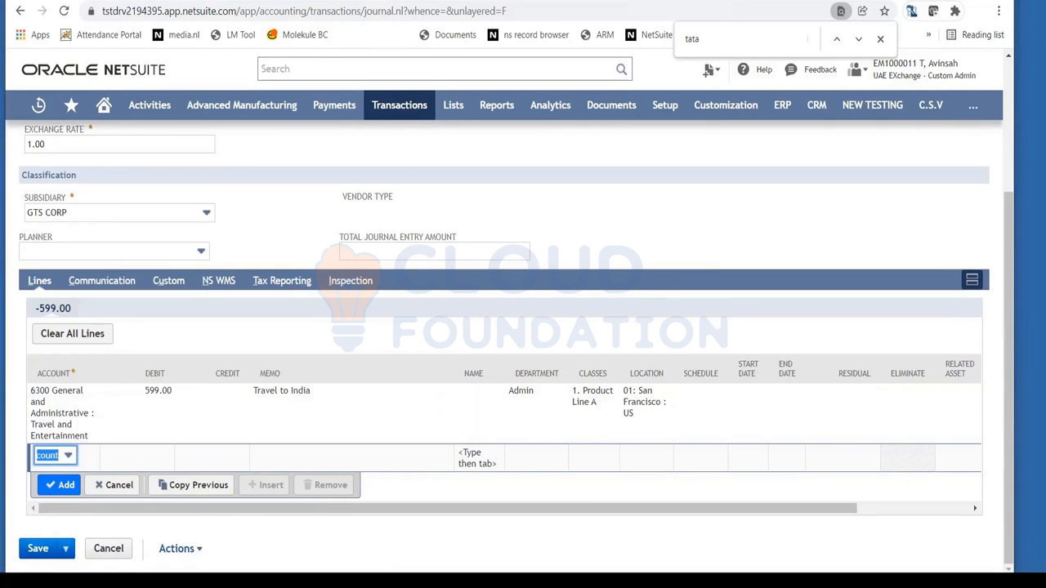
key(Tab)
Step: Leave the second line's debit empty, accept a credit of 599.00 and add the line to the journal
click(98, 458)
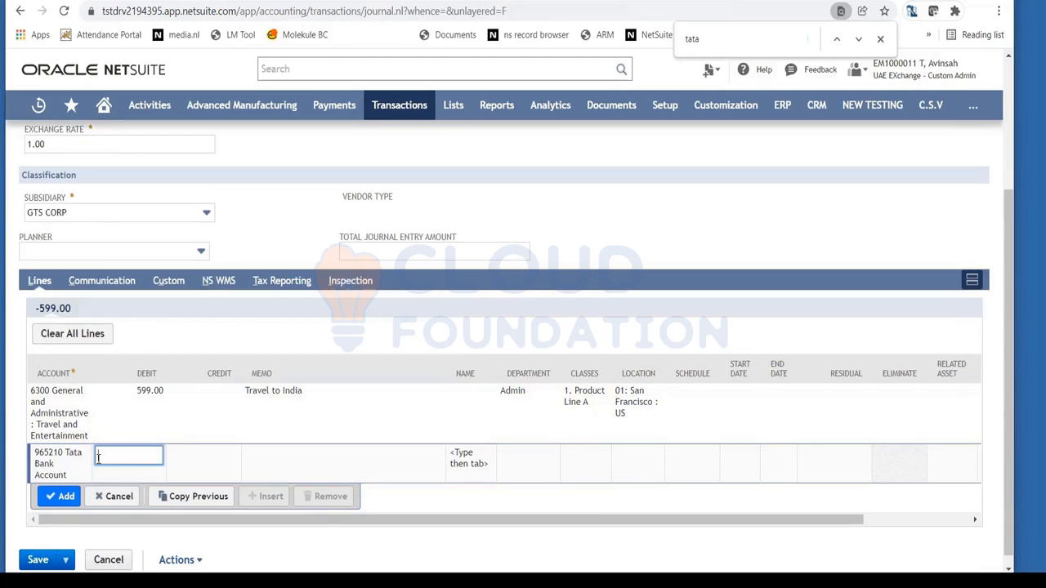
key(Tab)
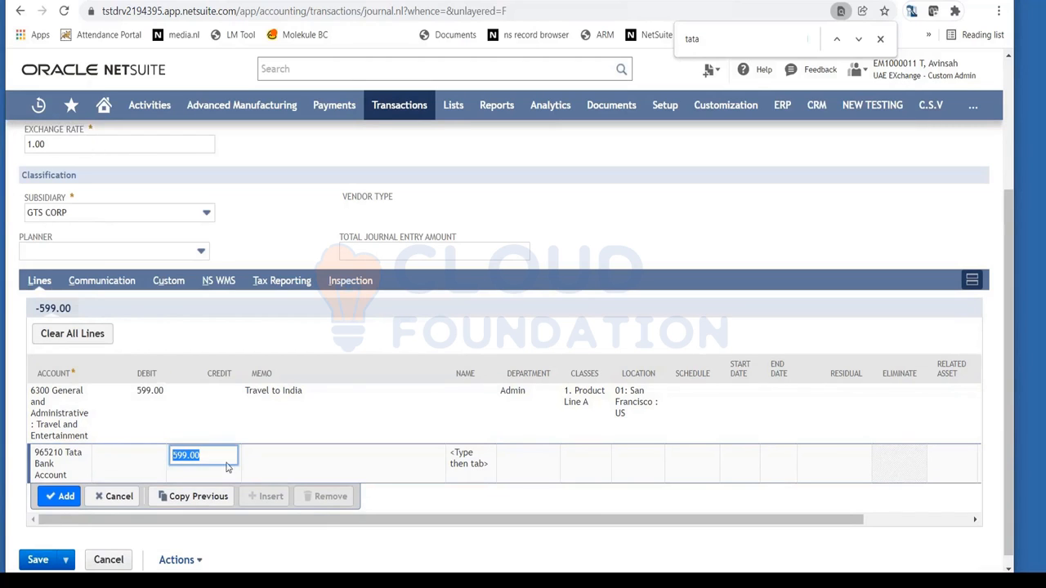
key(Tab)
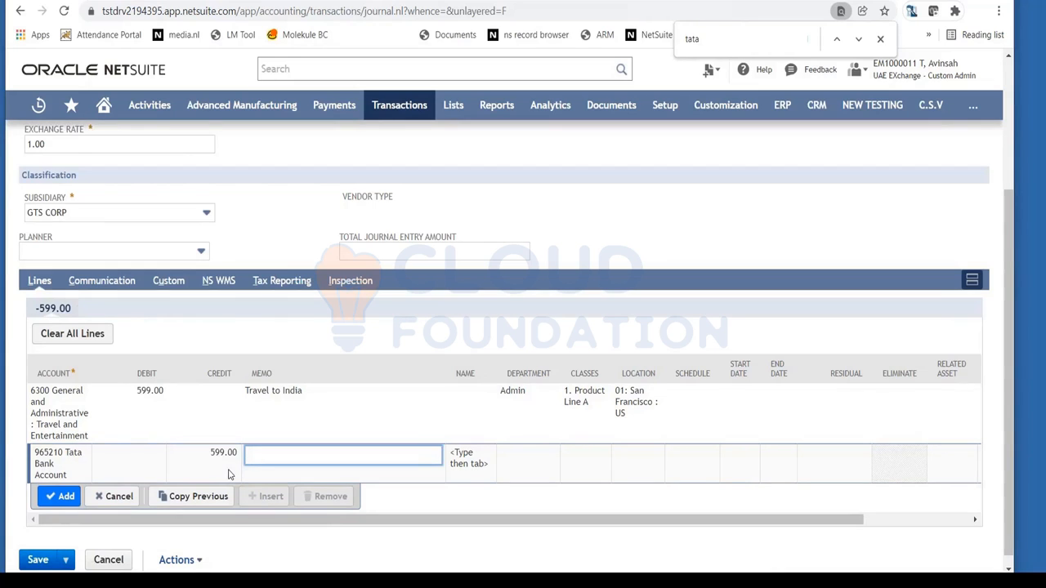
click(61, 497)
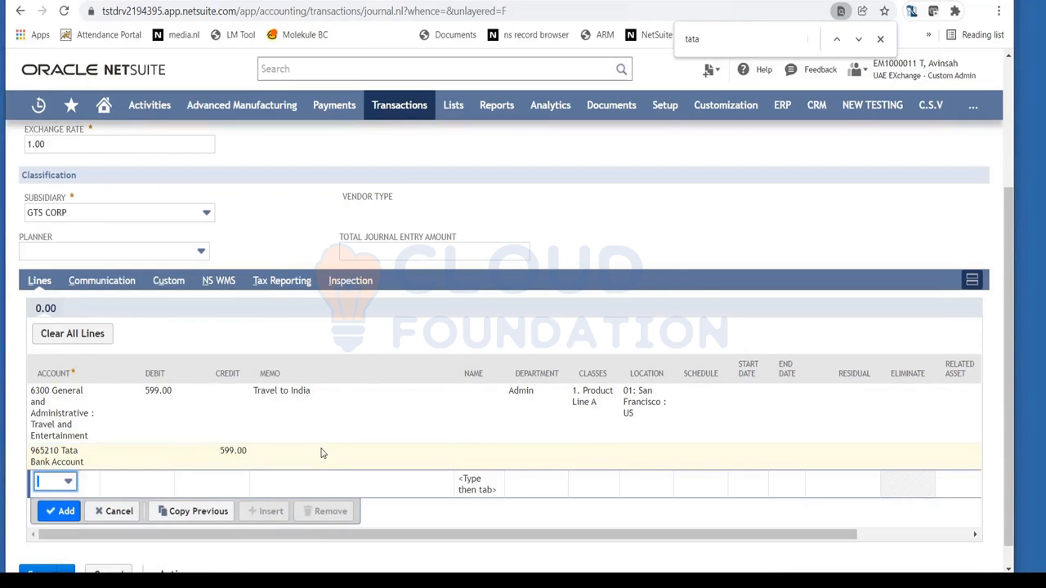
Step: Check the journal's out-of-balance fields against its two lines and save the journal entry
scroll(321, 453, up, 3)
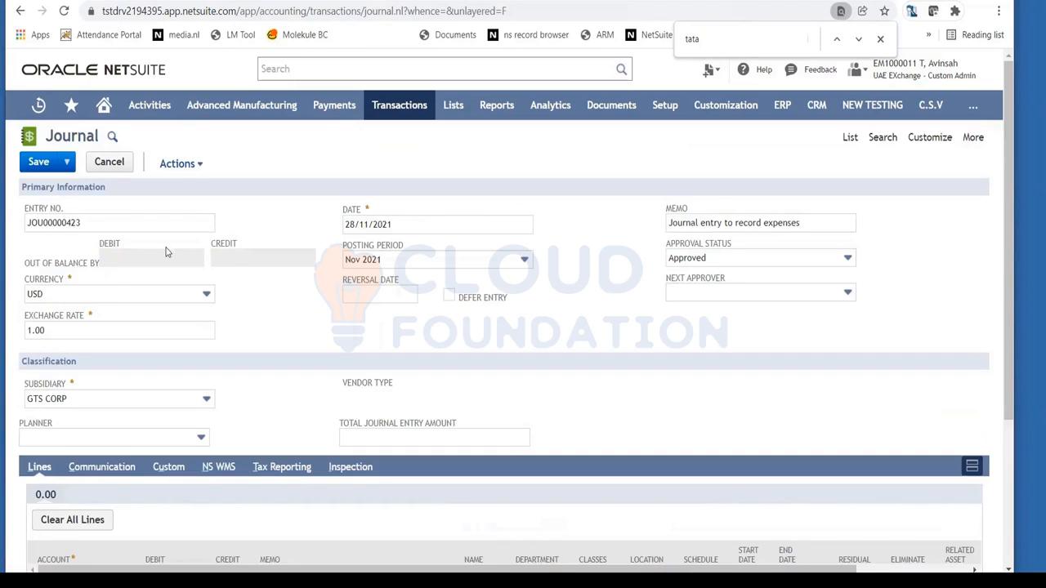
scroll(278, 382, down, 3)
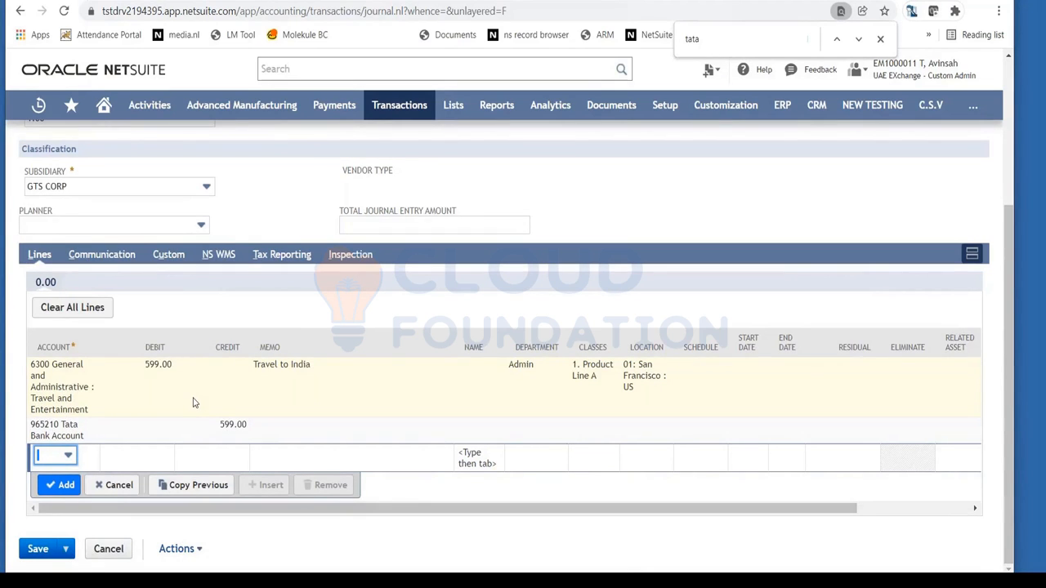
scroll(271, 428, up, 3)
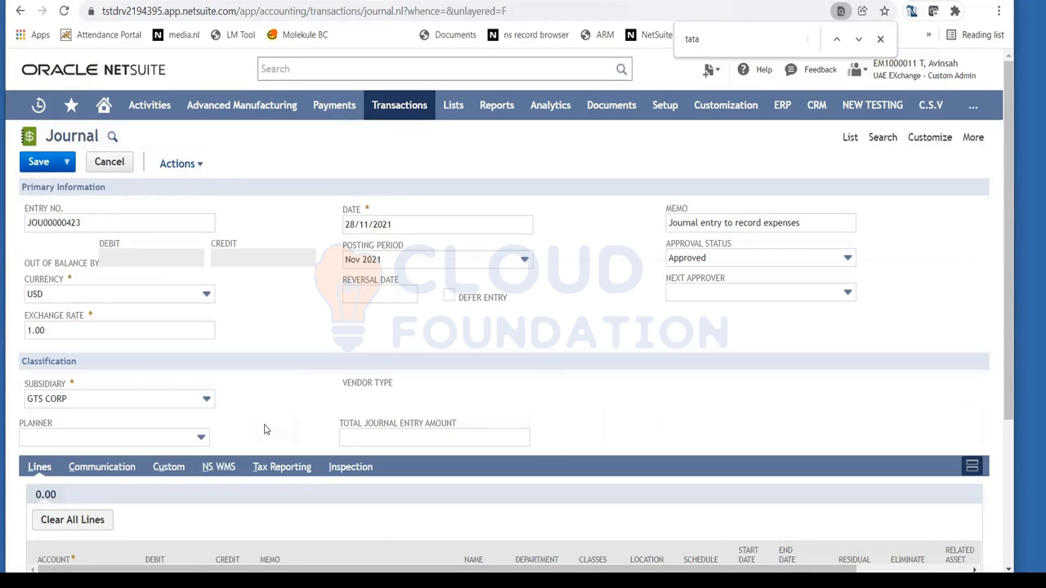
scroll(264, 430, down, 3)
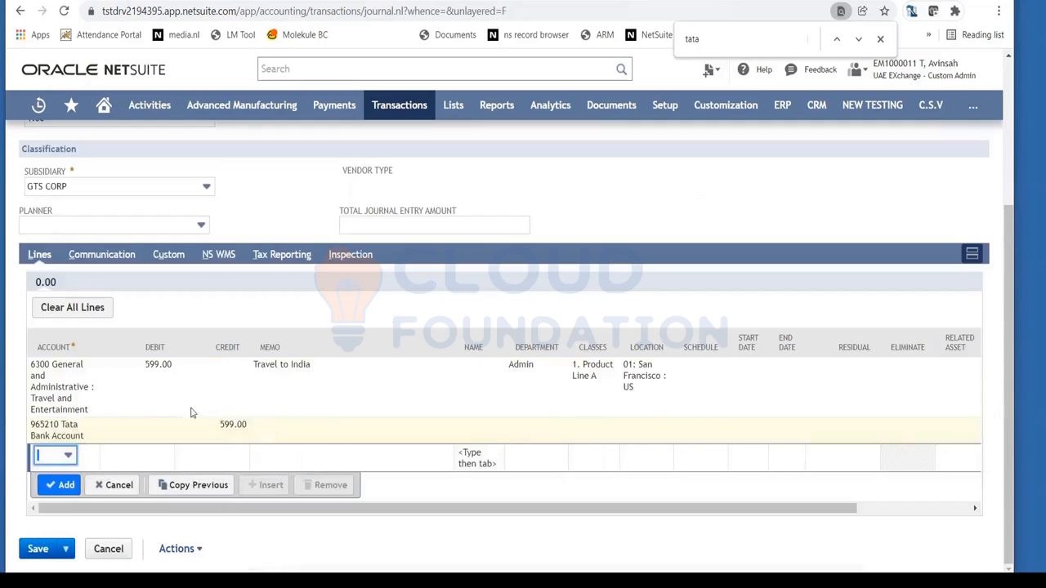
scroll(249, 432, up, 3)
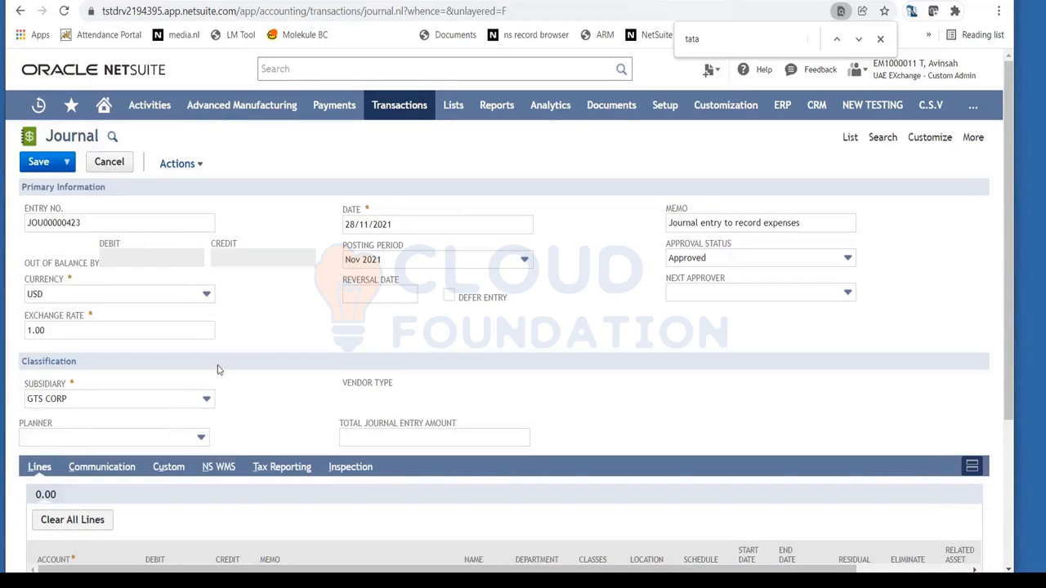
click(33, 163)
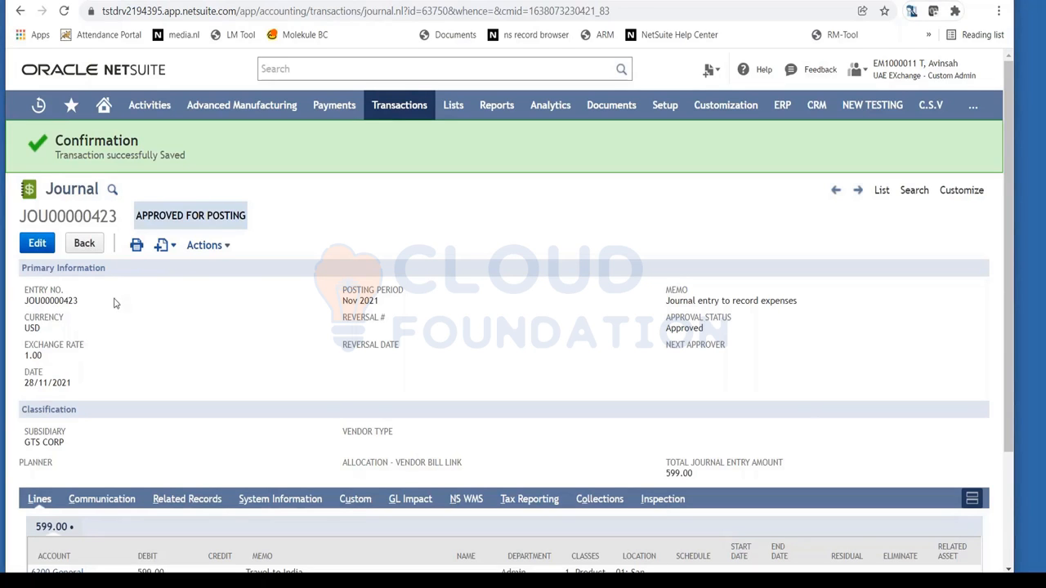
Step: Review the saved journal's lines, currency and exchange rate
scroll(139, 322, down, 2)
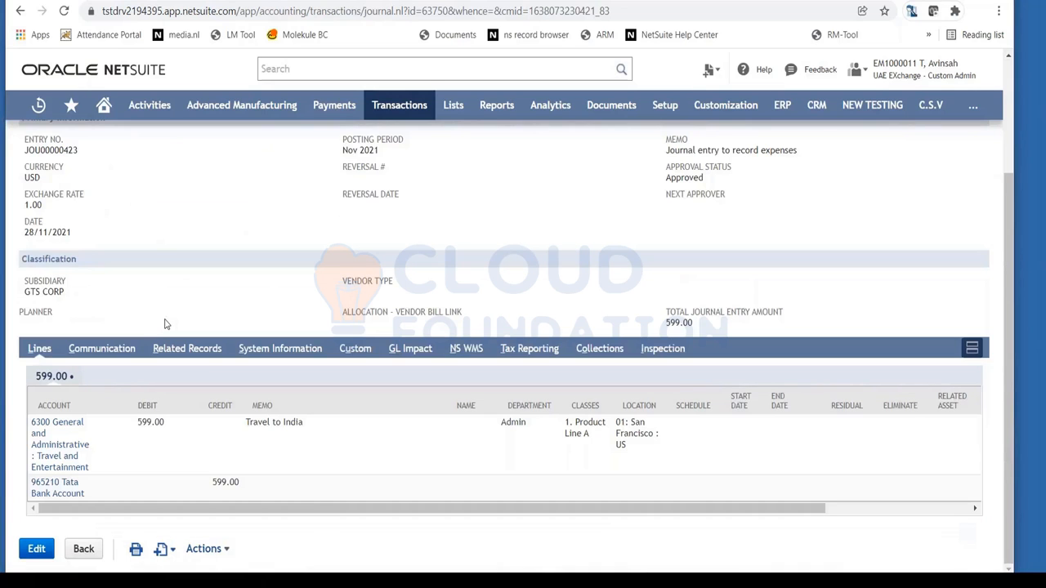
scroll(164, 324, up, 2)
double_click(38, 326)
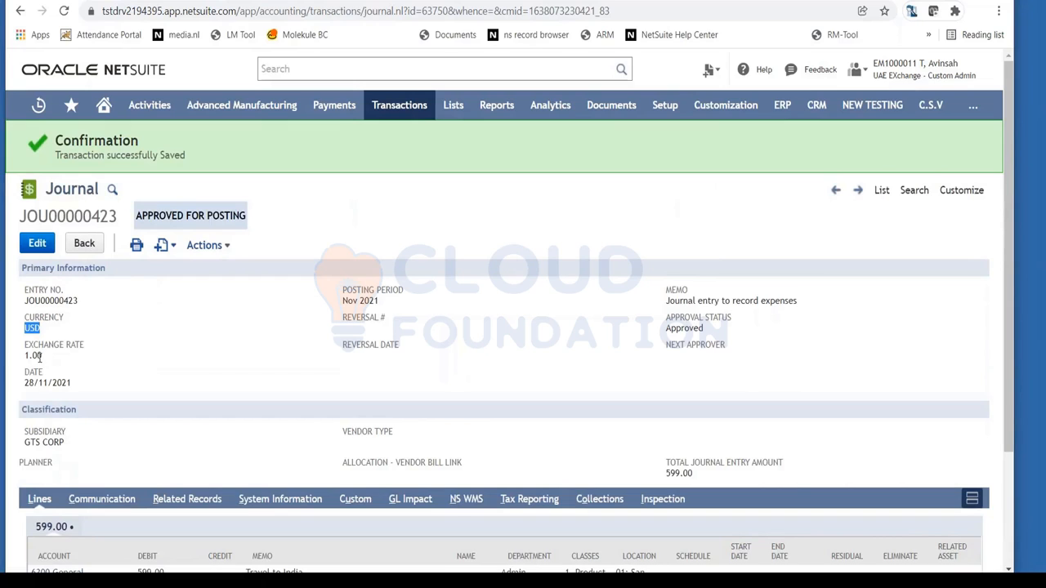
double_click(33, 355)
scroll(202, 370, down, 2)
scroll(203, 370, up, 2)
Step: Show the journal's GL impact and check the posting flag of both accounts against the approval status
click(402, 501)
scroll(446, 371, down, 1)
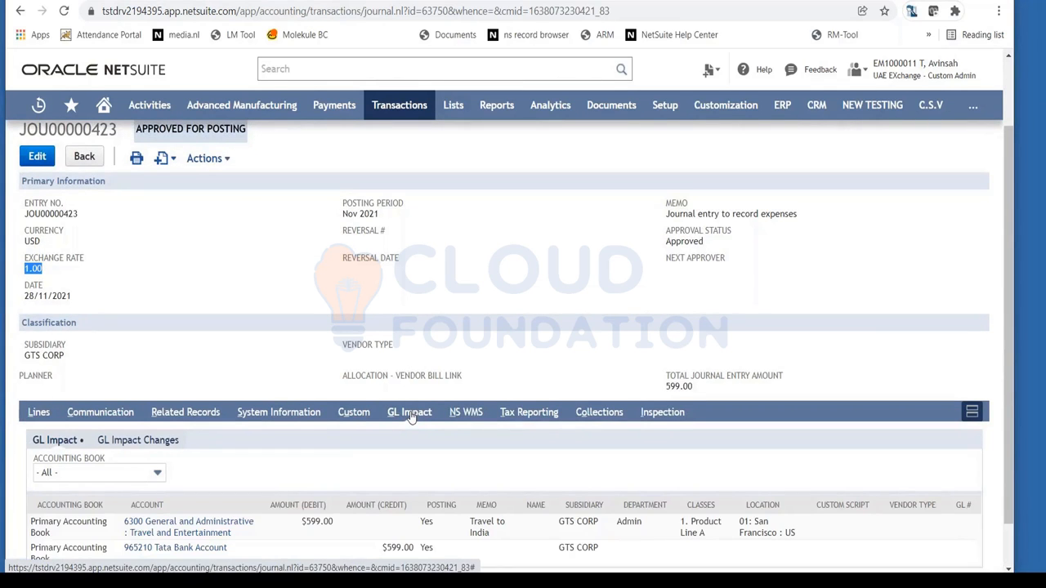
scroll(411, 416, down, 1)
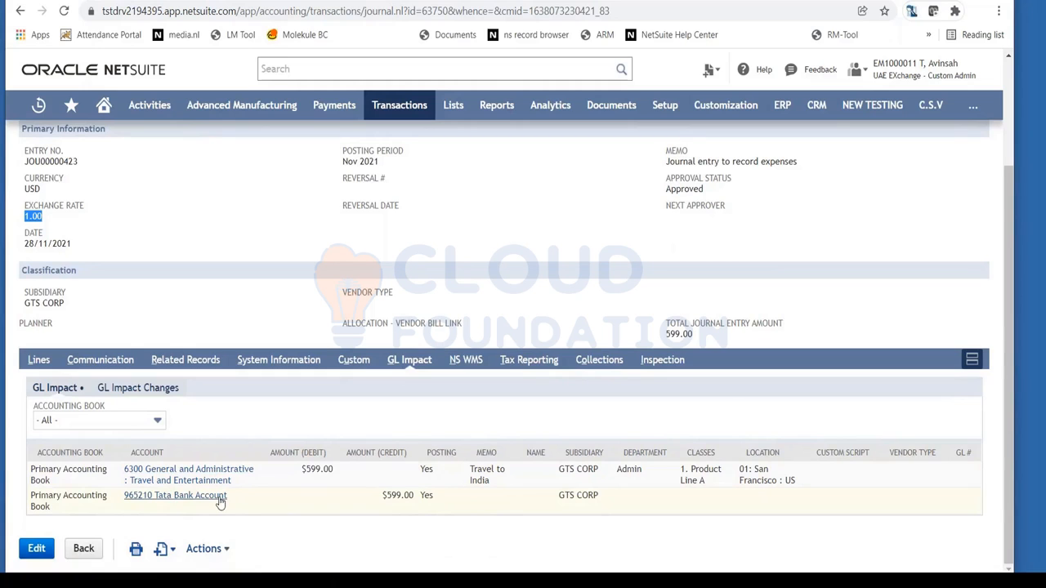
double_click(426, 470)
double_click(424, 496)
double_click(683, 190)
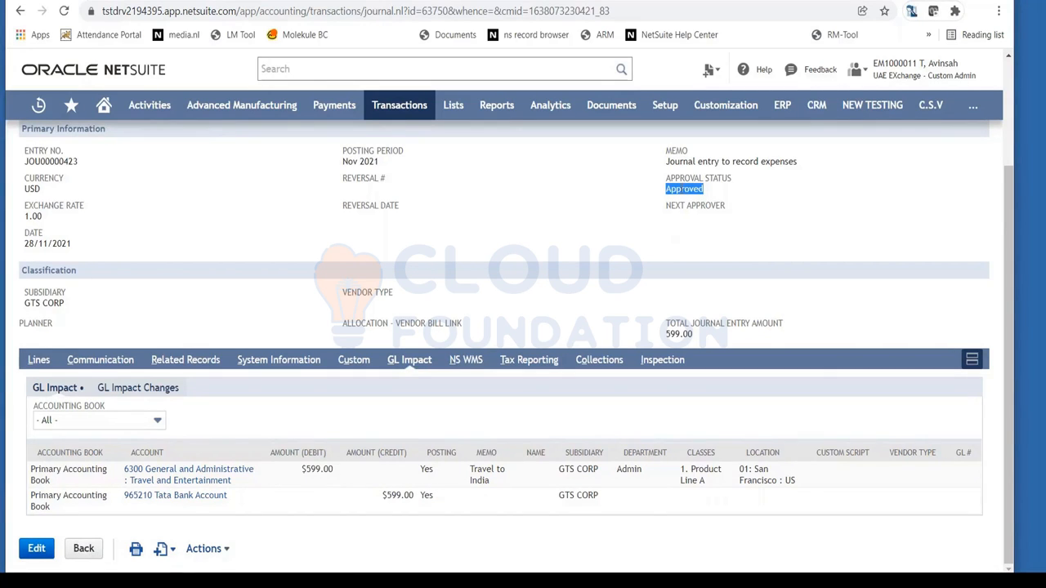
Step: Examine the travel expense line's posting flag, memo, subsidiary, department, class and location in the GL impact
click(426, 469)
drag(495, 484, 469, 469)
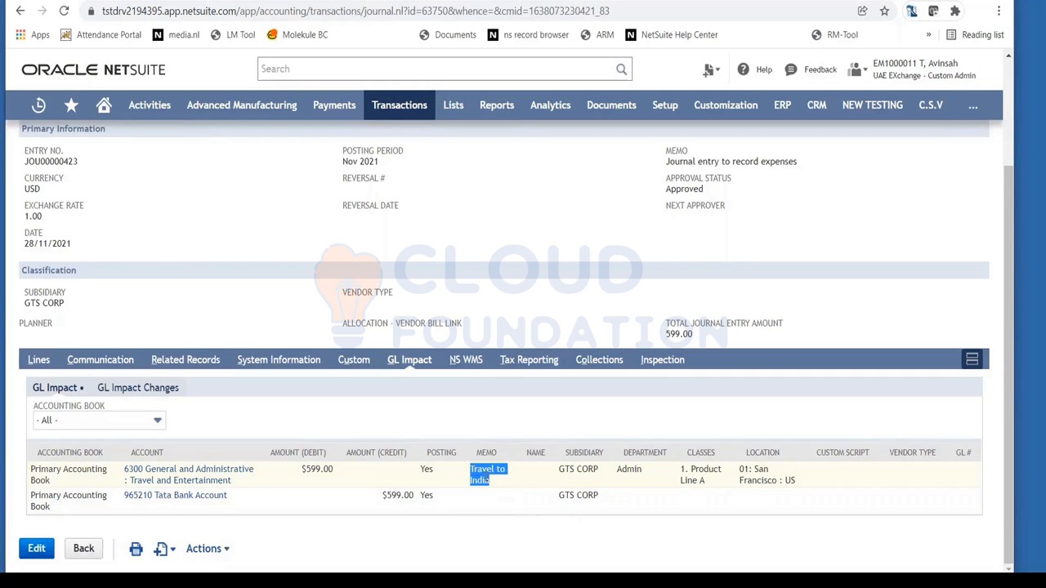
triple_click(569, 469)
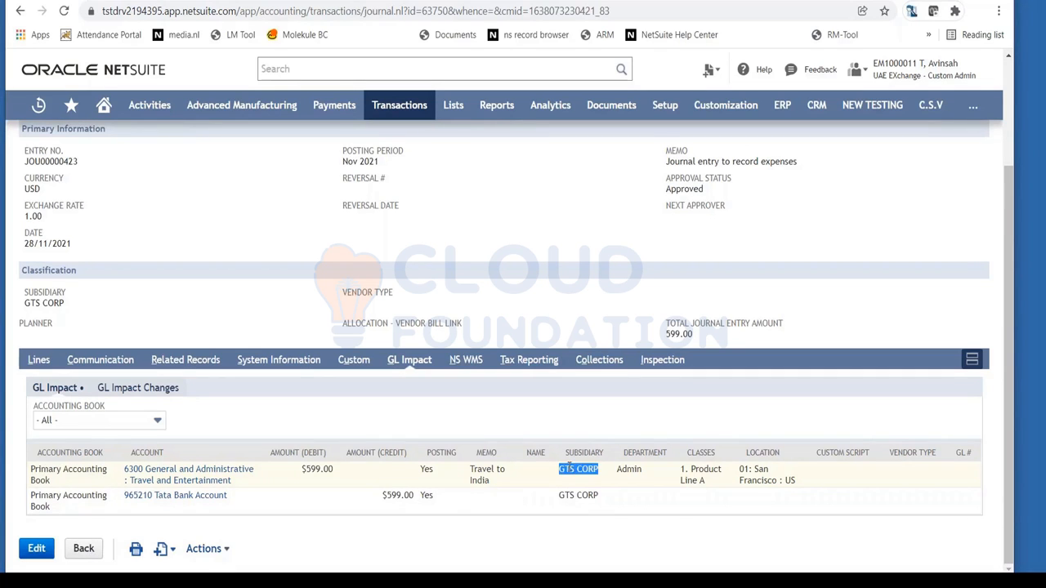
double_click(629, 469)
double_click(704, 471)
click(704, 472)
triple_click(765, 468)
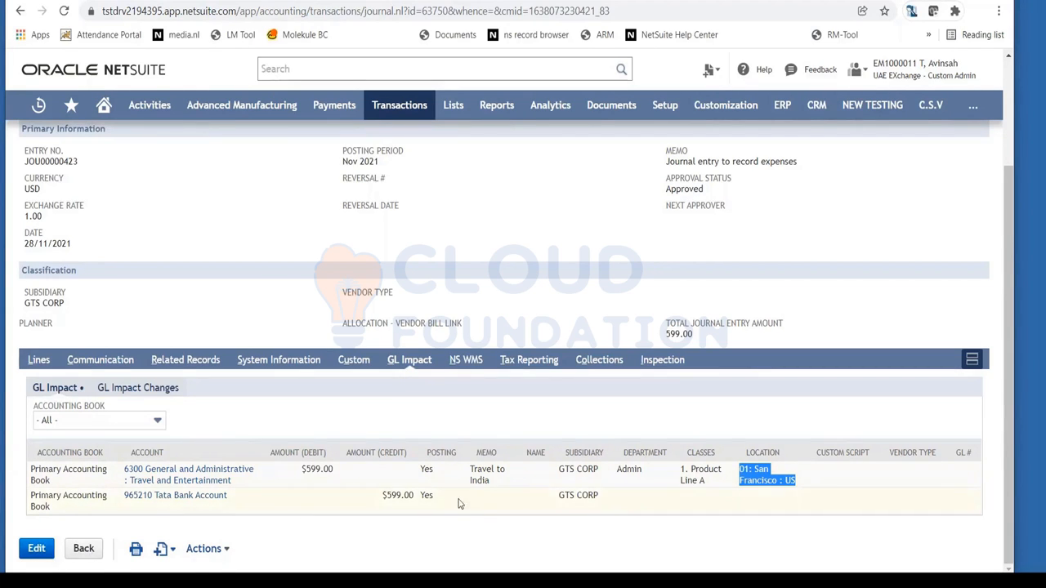
double_click(427, 470)
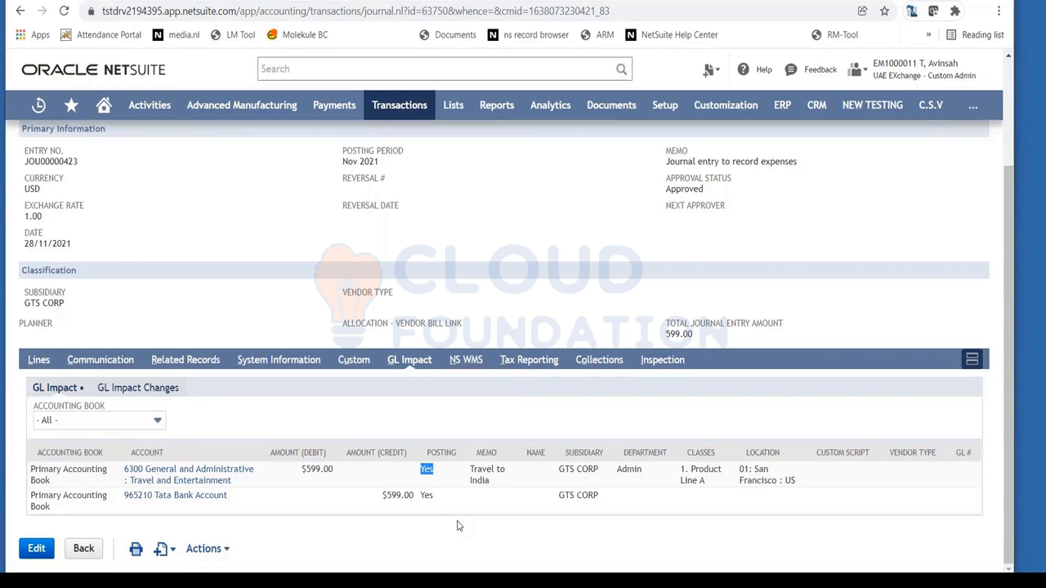
scroll(599, 453, up, 1)
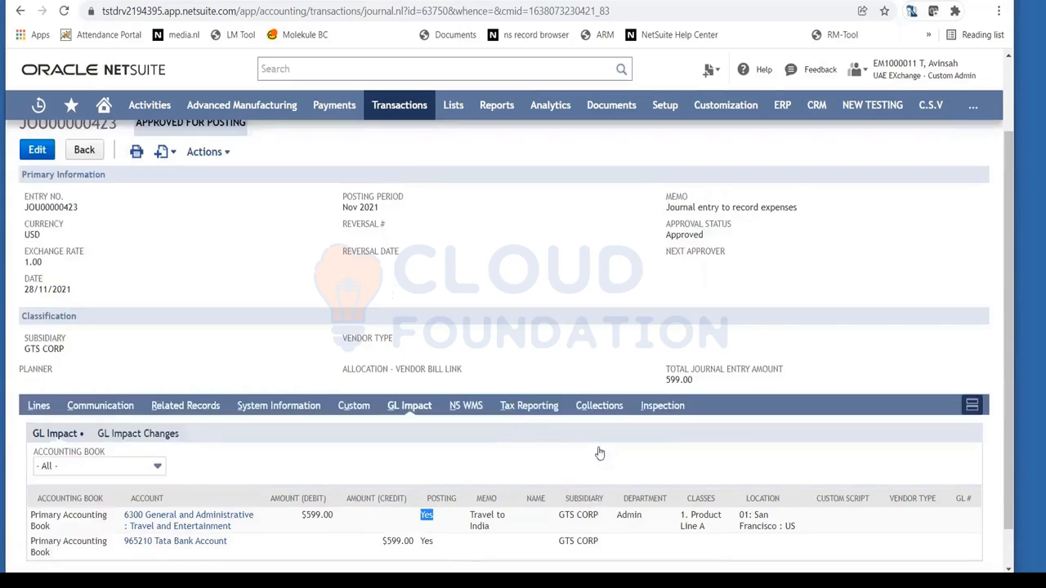
Step: Edit the saved journal, set its reversal date to 01/12/2021 and save it
scroll(599, 453, up, 2)
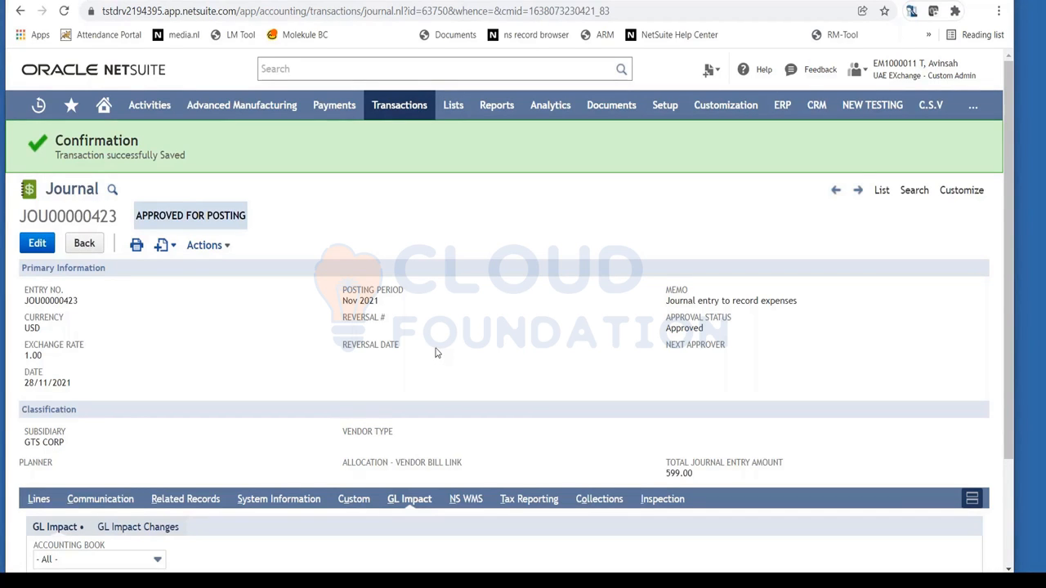
click(38, 243)
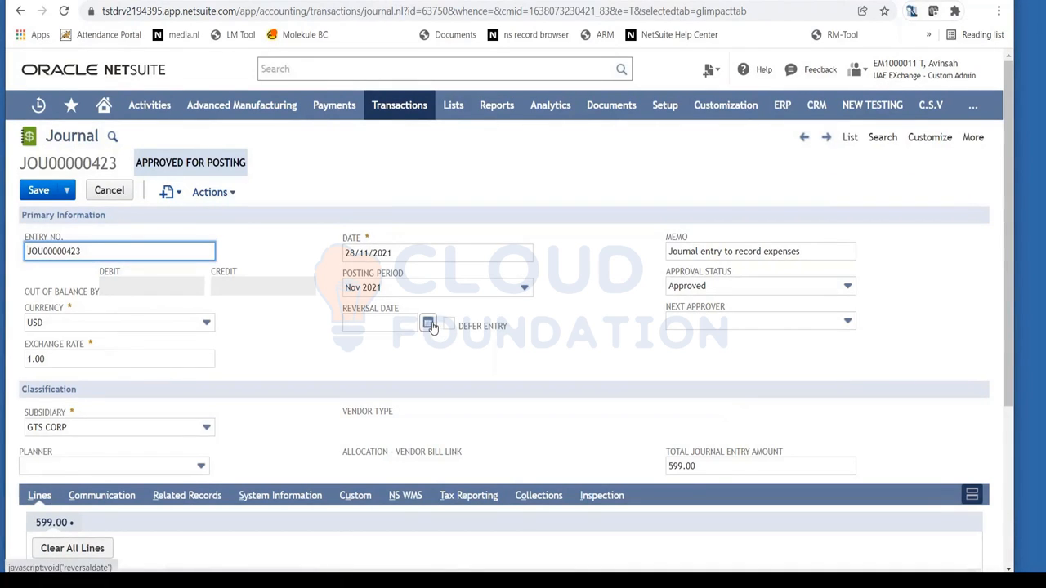
triple_click(372, 254)
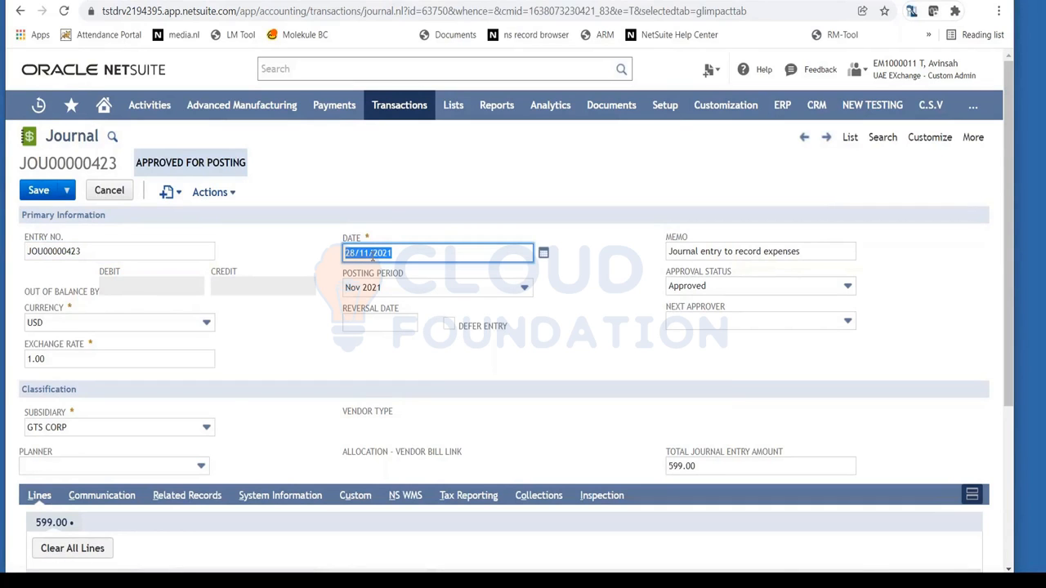
click(427, 326)
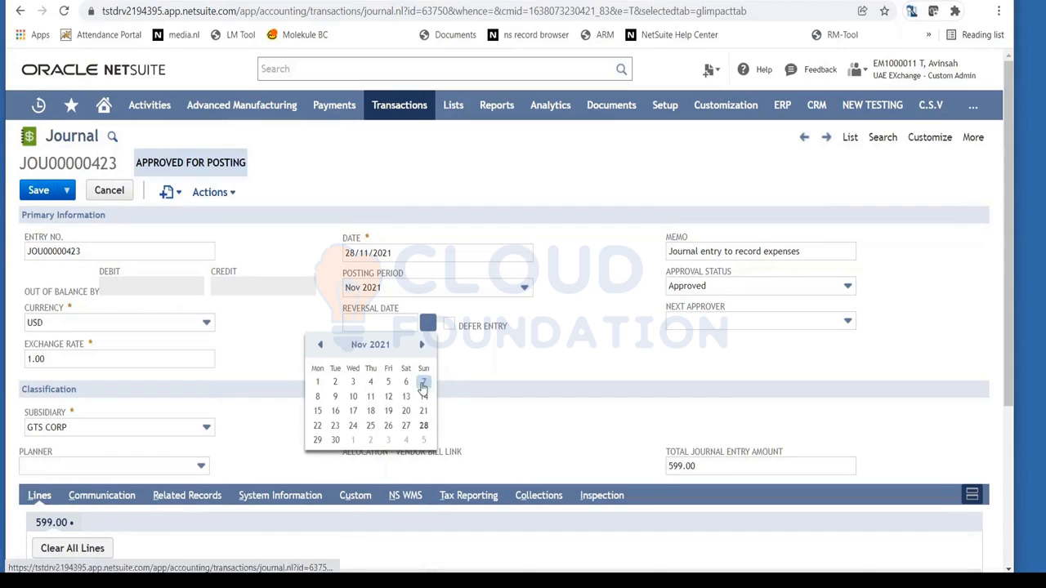
click(353, 440)
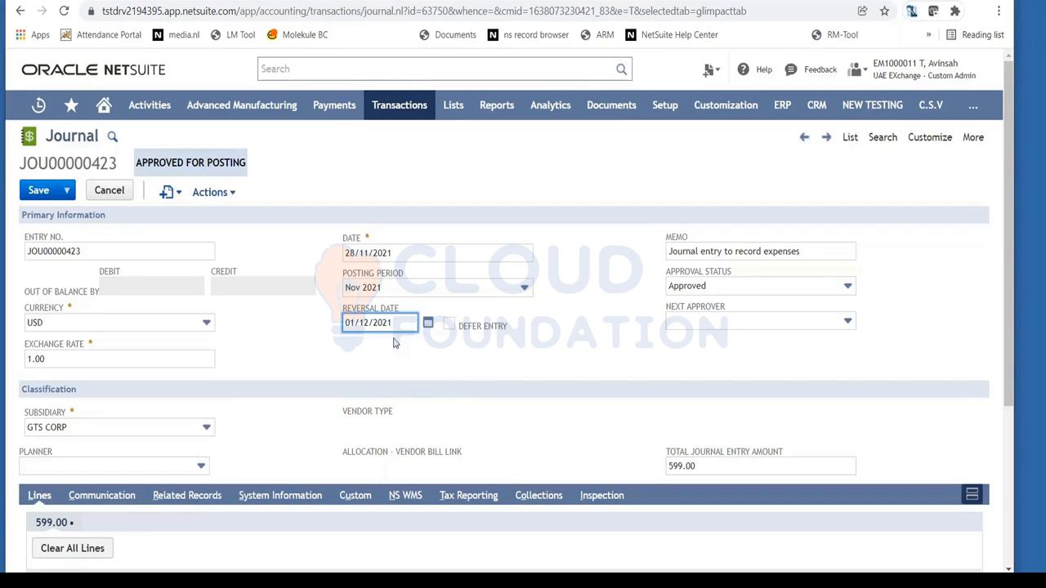
click(427, 323)
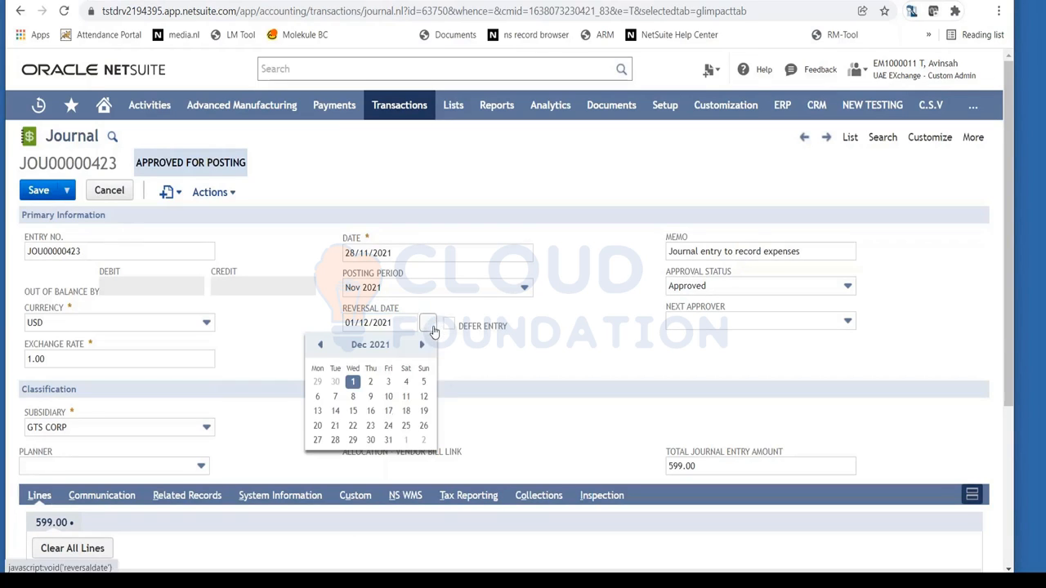
click(352, 383)
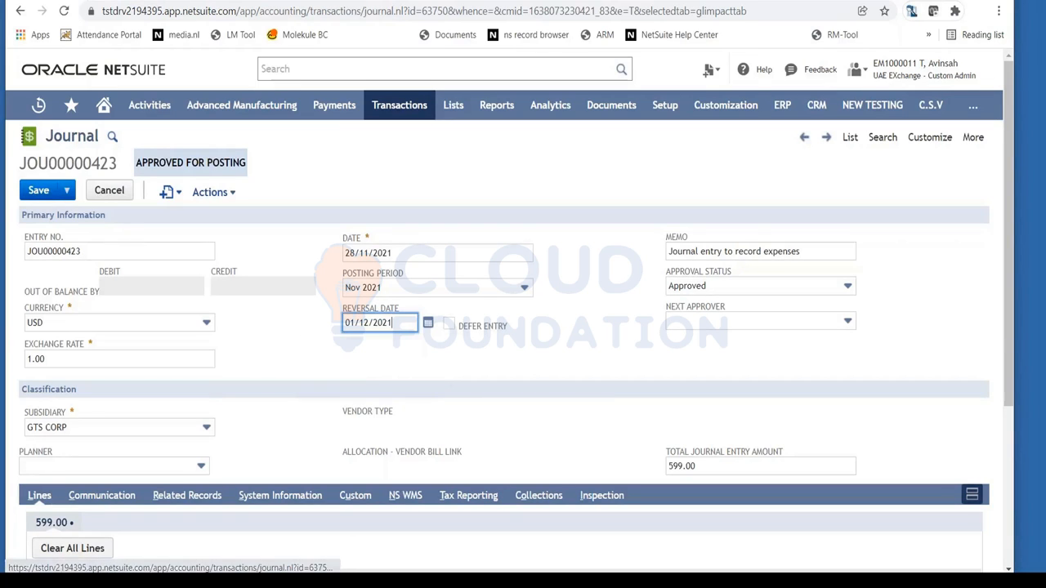
click(39, 190)
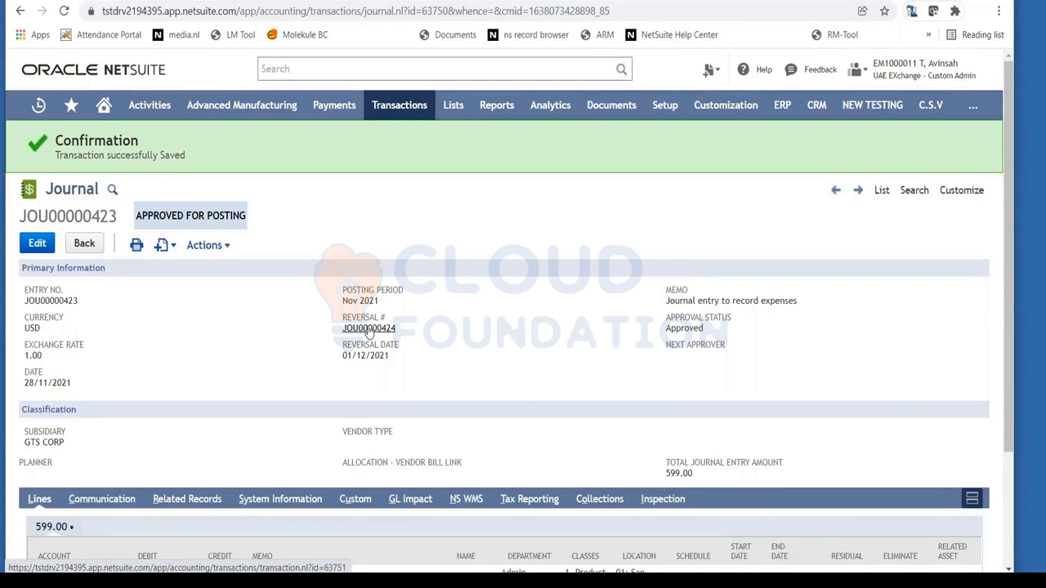
Step: Open the linked reversal journal in a separate browser tab and examine its debit and credit lines
right_click(380, 338)
click(381, 338)
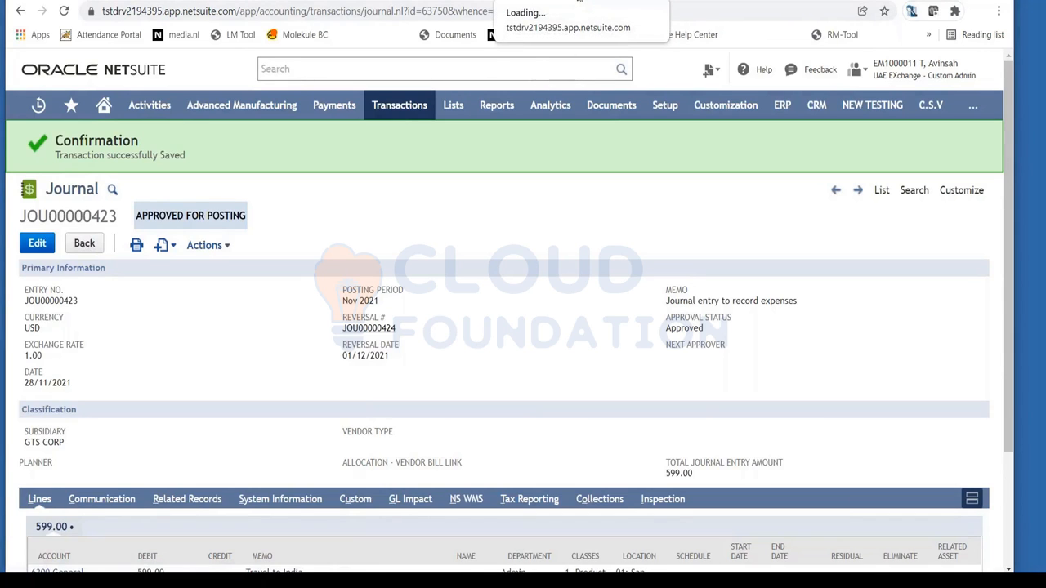
click(578, 2)
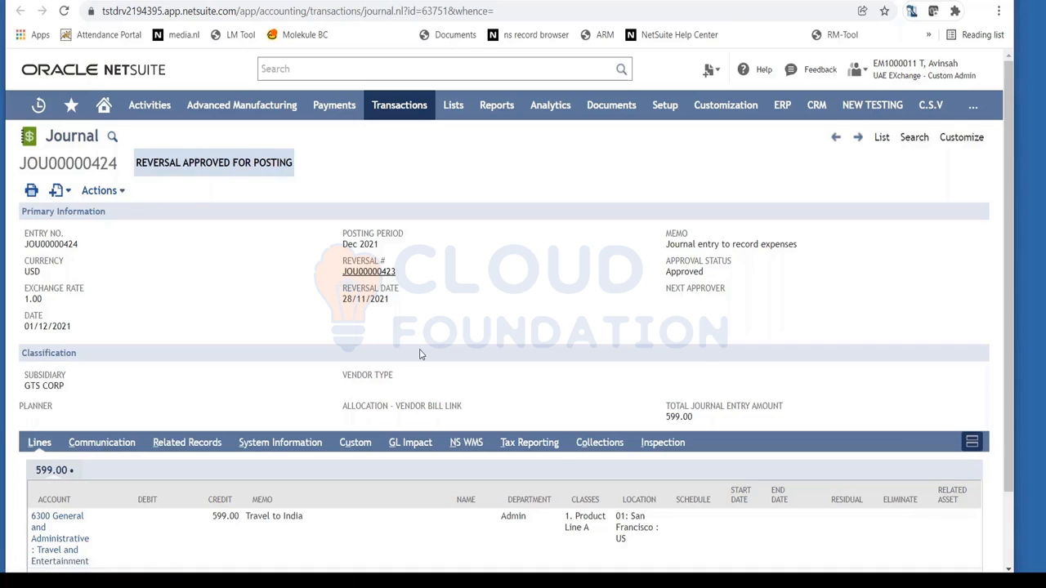
scroll(420, 353, down, 1)
scroll(419, 353, down, 1)
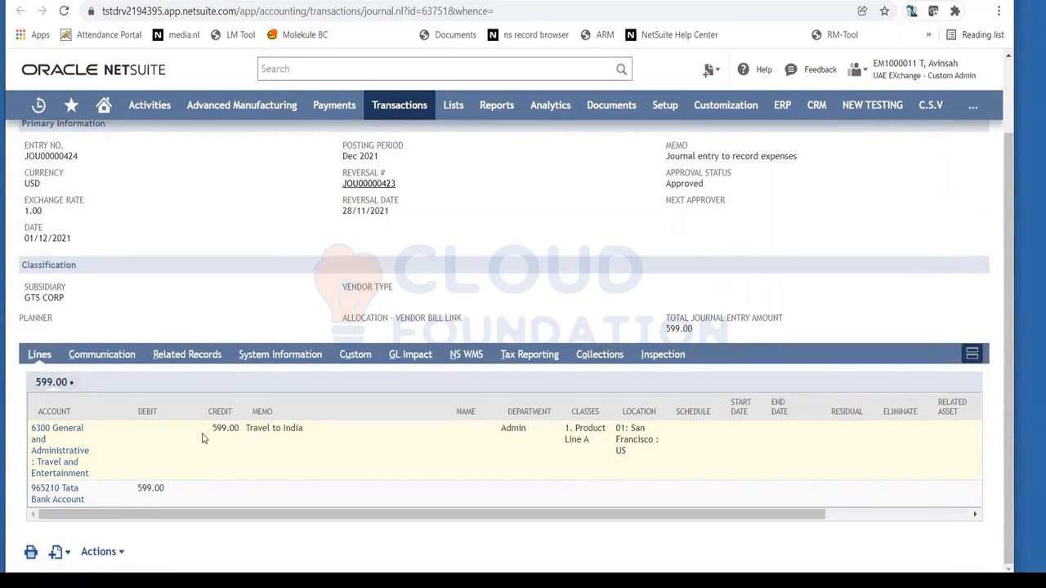
double_click(149, 487)
double_click(225, 428)
Step: Compare the original journal's debit and credit lines with those of the reversal journal
click(400, 1)
scroll(200, 284, down, 2)
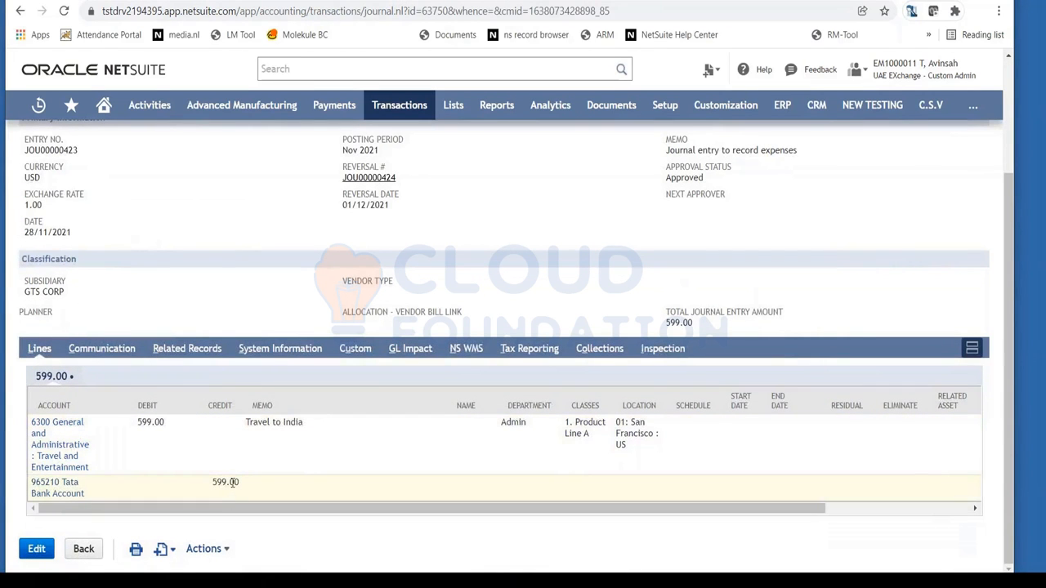
click(513, 2)
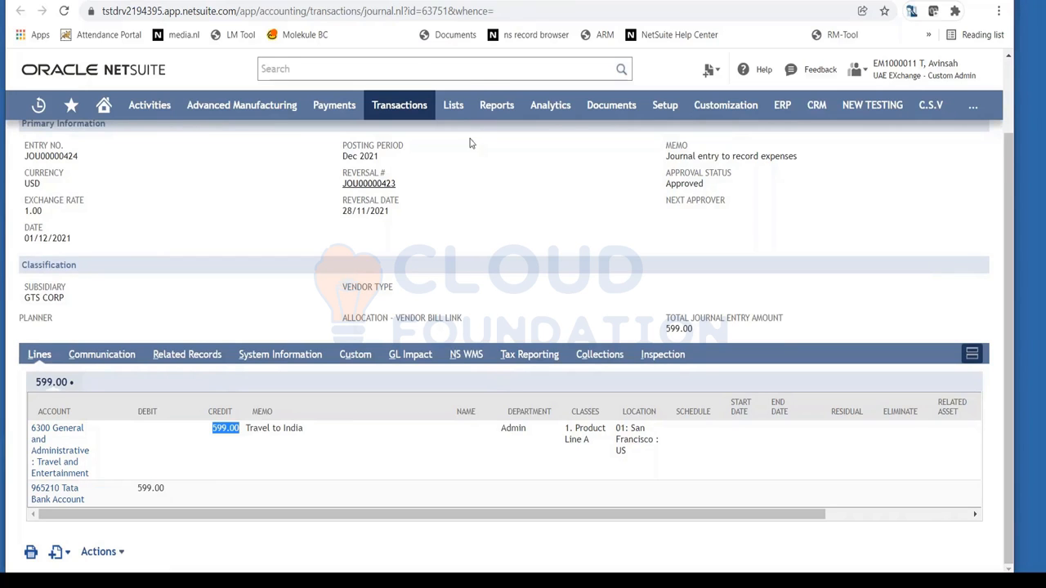
click(376, 1)
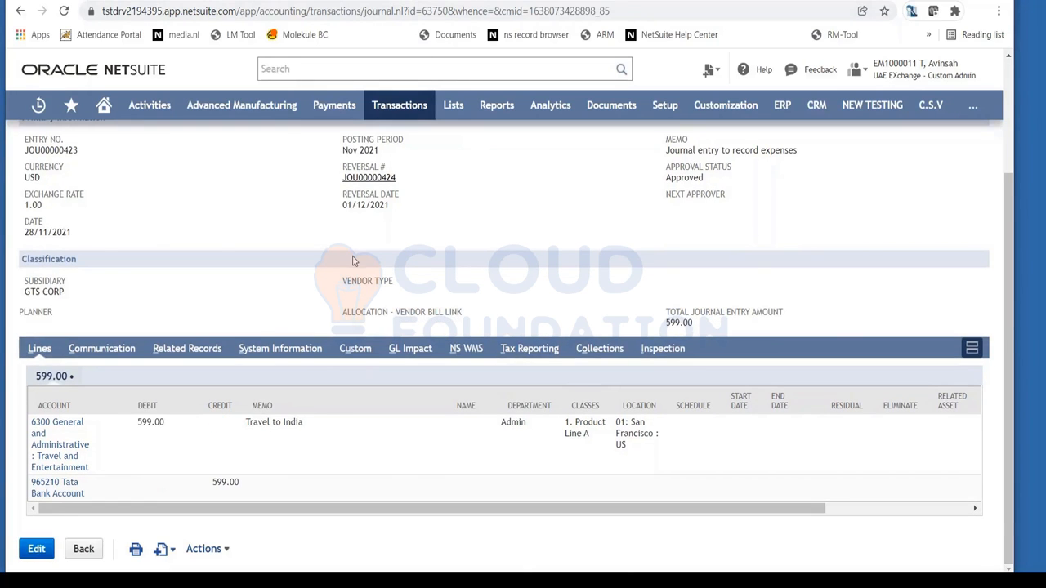
Step: Compare the date of the original journal with the date of the reversal journal
scroll(355, 260, up, 2)
triple_click(37, 382)
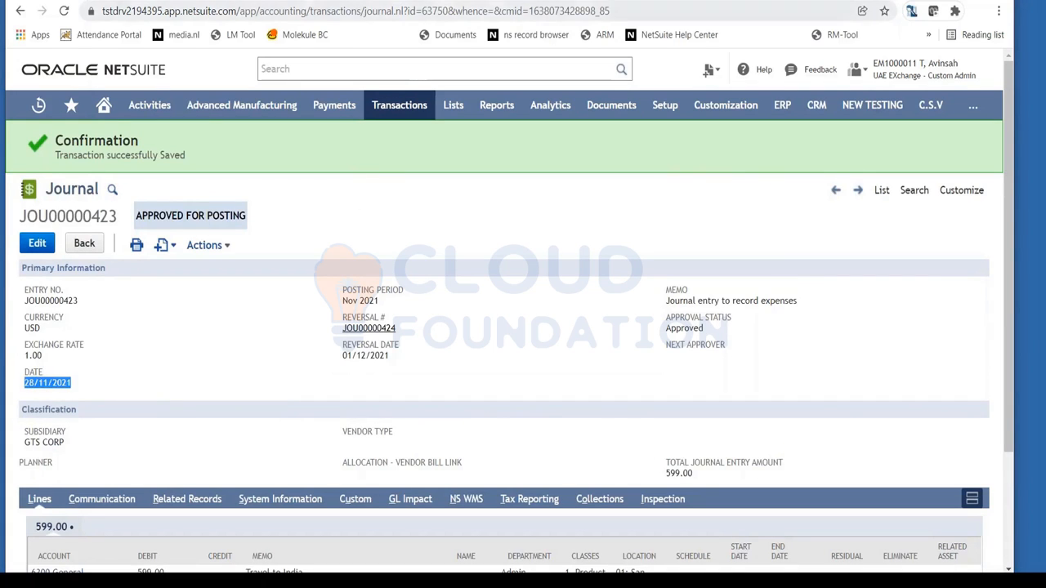
key(ctrl+Tab)
triple_click(49, 237)
click(82, 240)
double_click(67, 237)
triple_click(67, 236)
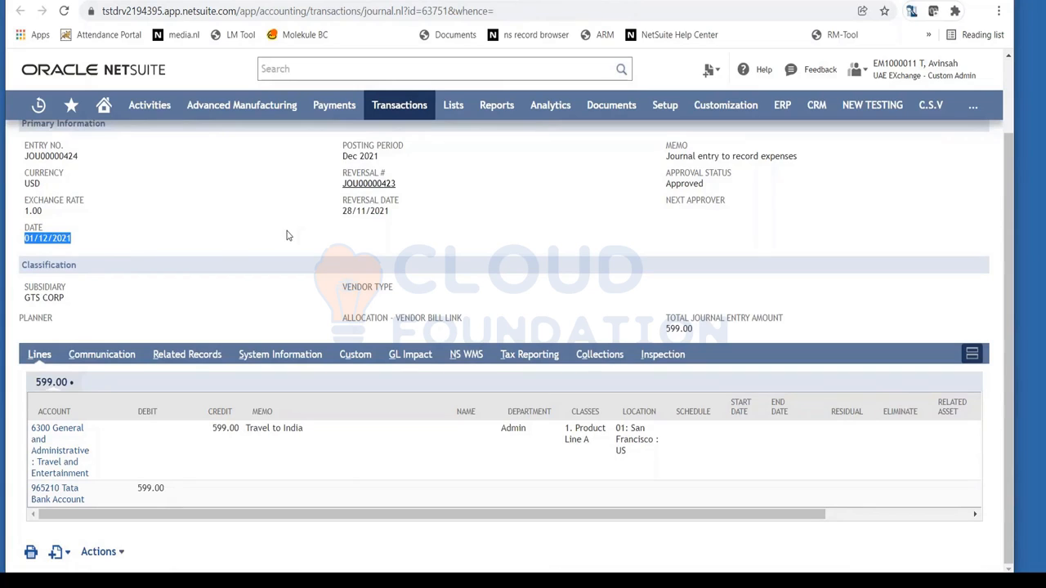
click(274, 254)
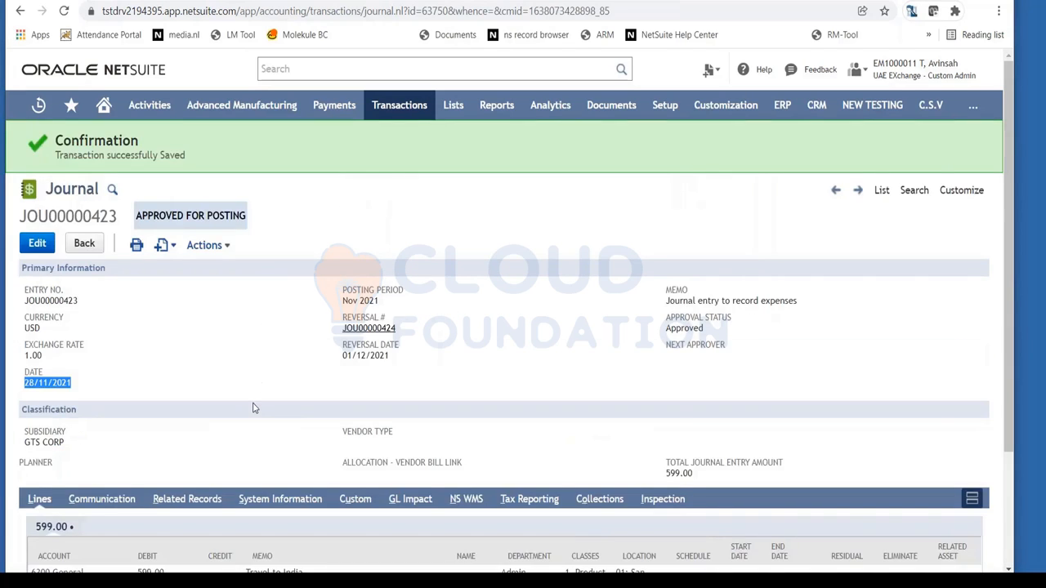
Step: Compare the travel expense debit in the original journal with the matching credit in the reversal journal
scroll(252, 409, down, 2)
double_click(151, 424)
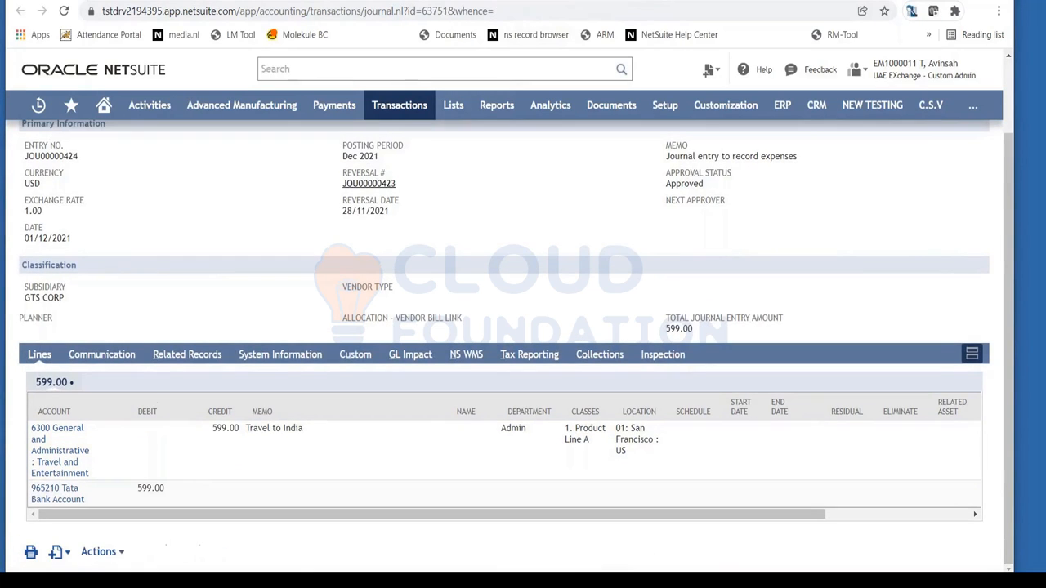
double_click(224, 429)
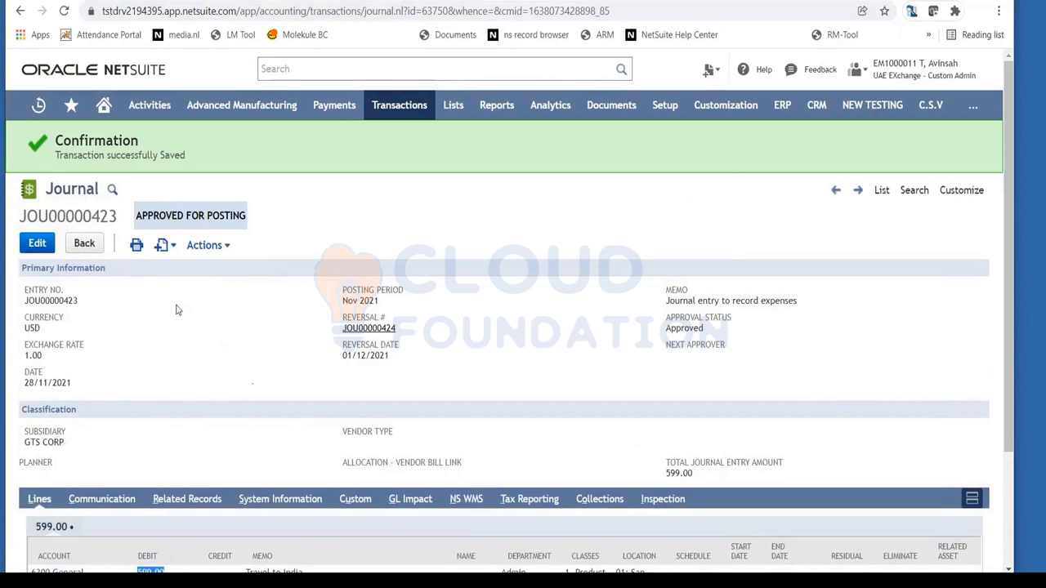
Step: Edit the original journal, setting its date to 30/10/2021 and its posting period to Oct 2021
click(37, 242)
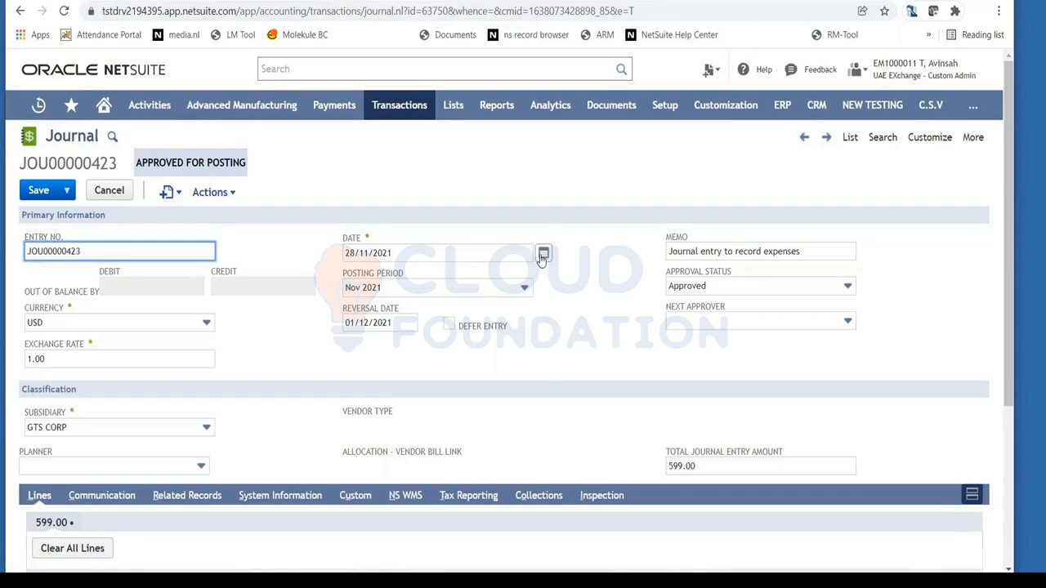
click(543, 253)
click(433, 276)
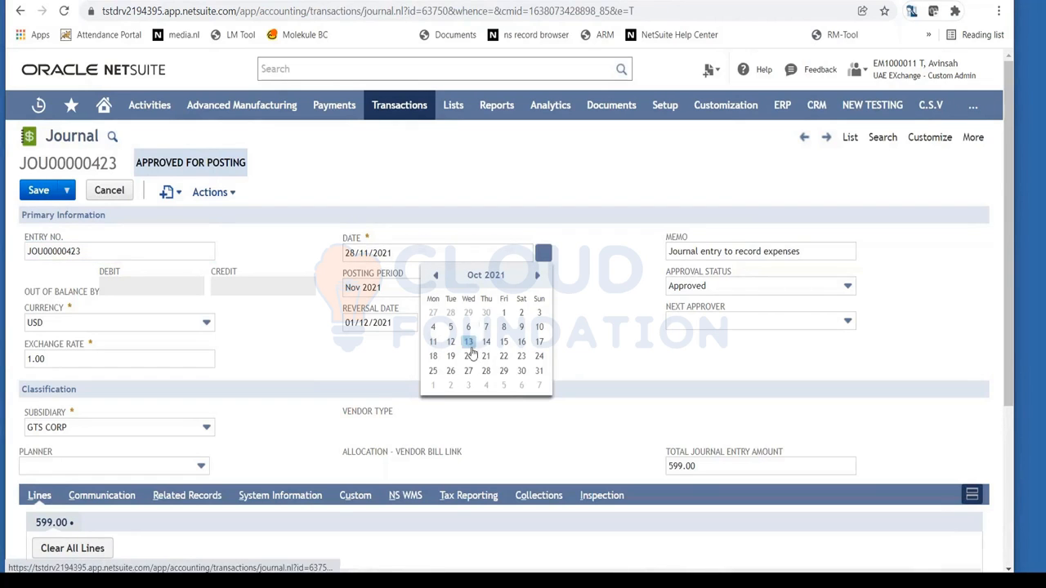
click(522, 372)
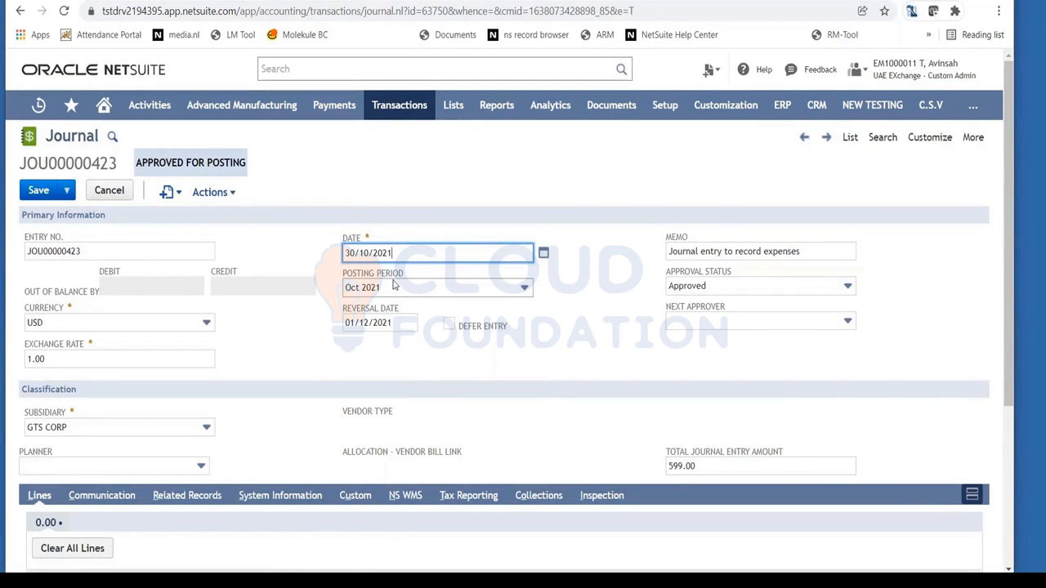
click(372, 293)
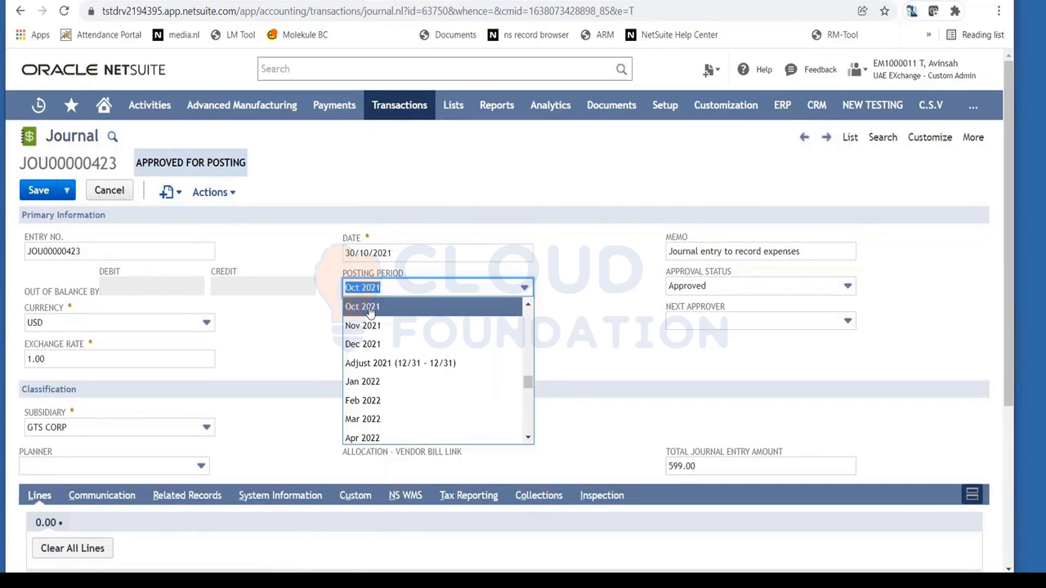
click(366, 303)
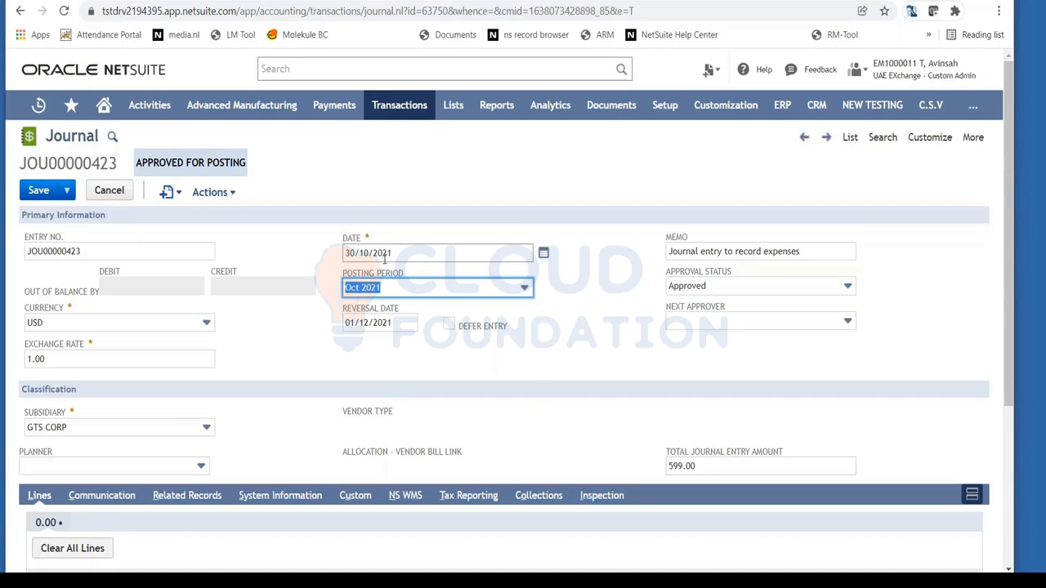
click(457, 288)
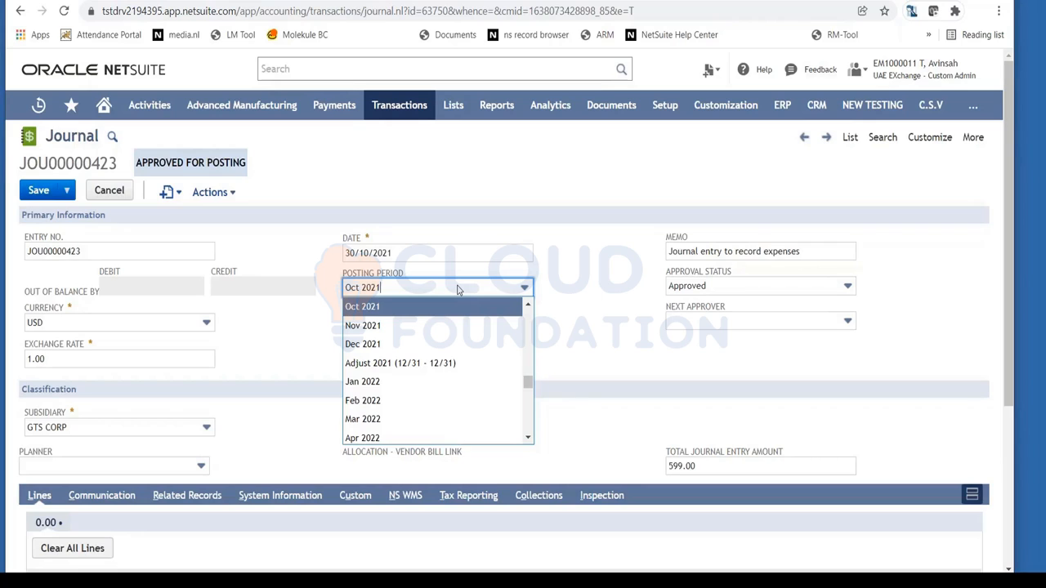
click(646, 335)
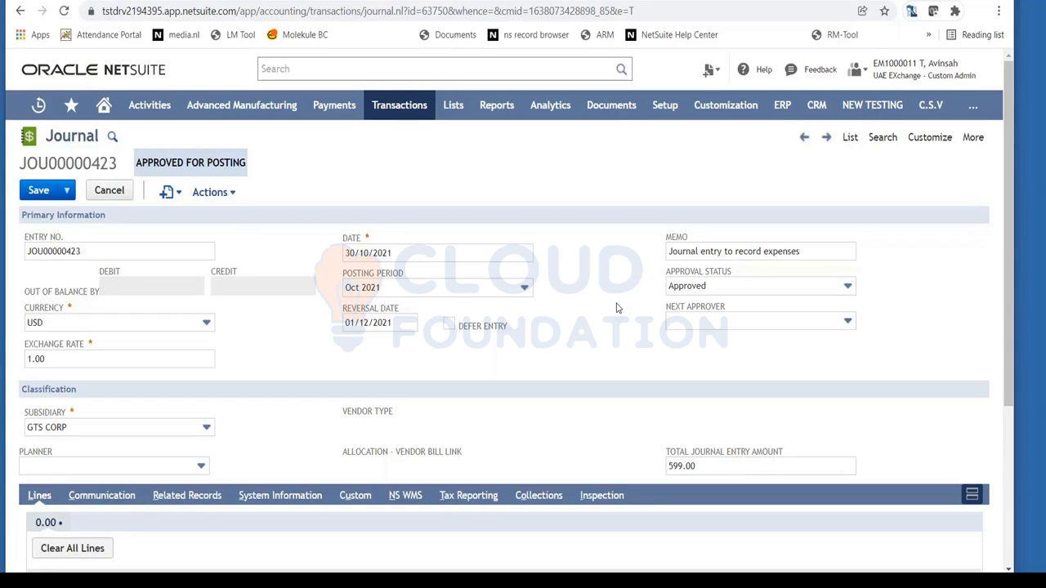
Step: Try changing the travel expense line's account to 6311 Meals & Entertainment (Business Meals), then cancel the line edit
scroll(609, 347, down, 3)
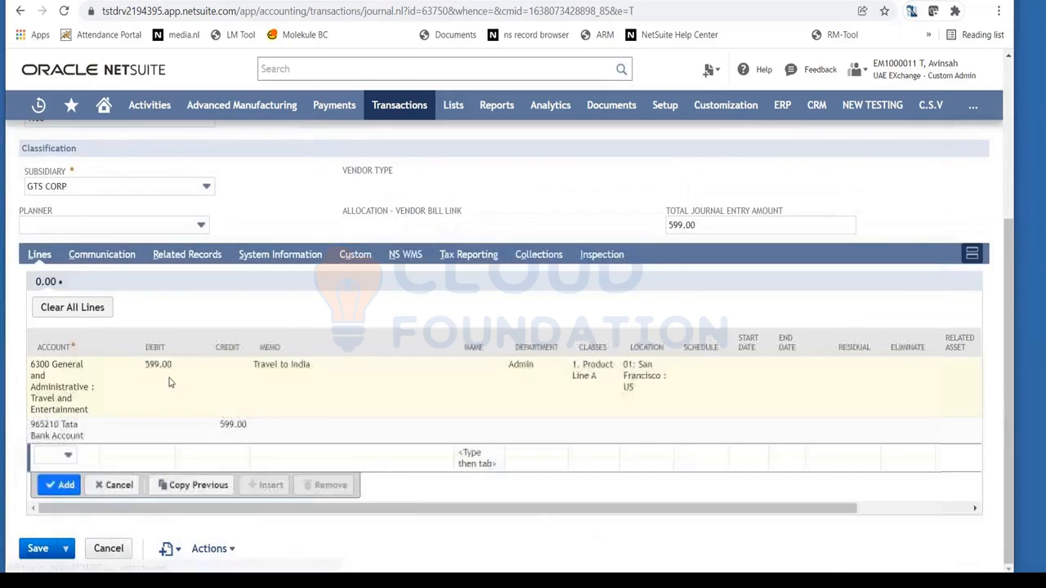
click(84, 384)
click(69, 398)
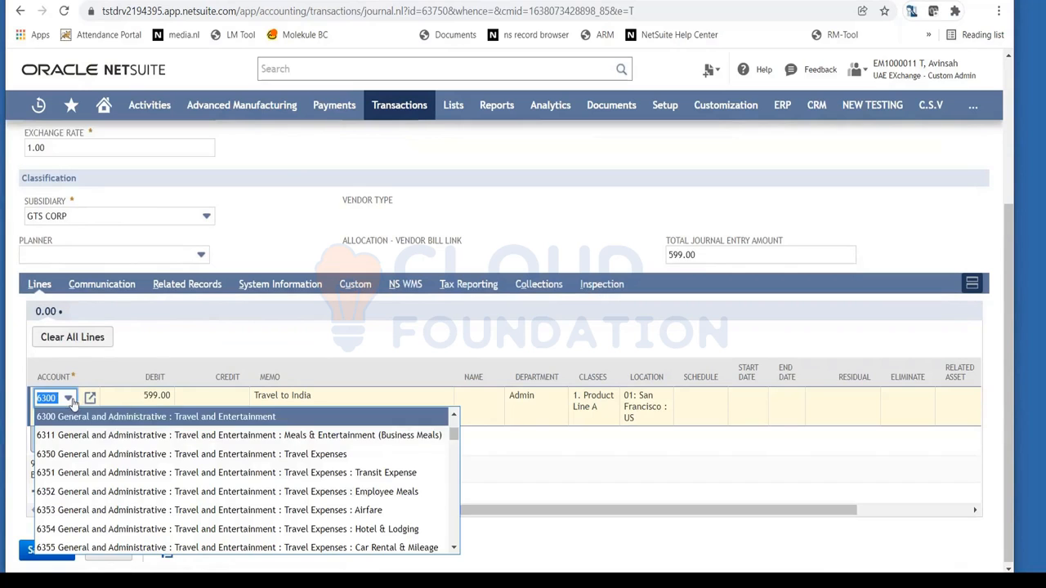
click(185, 439)
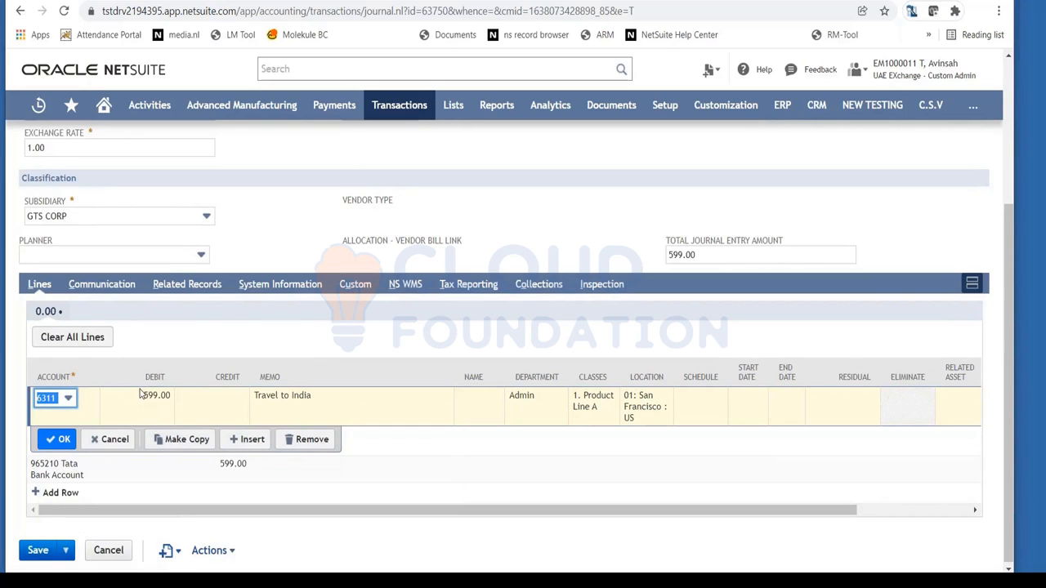
scroll(679, 359, up, 3)
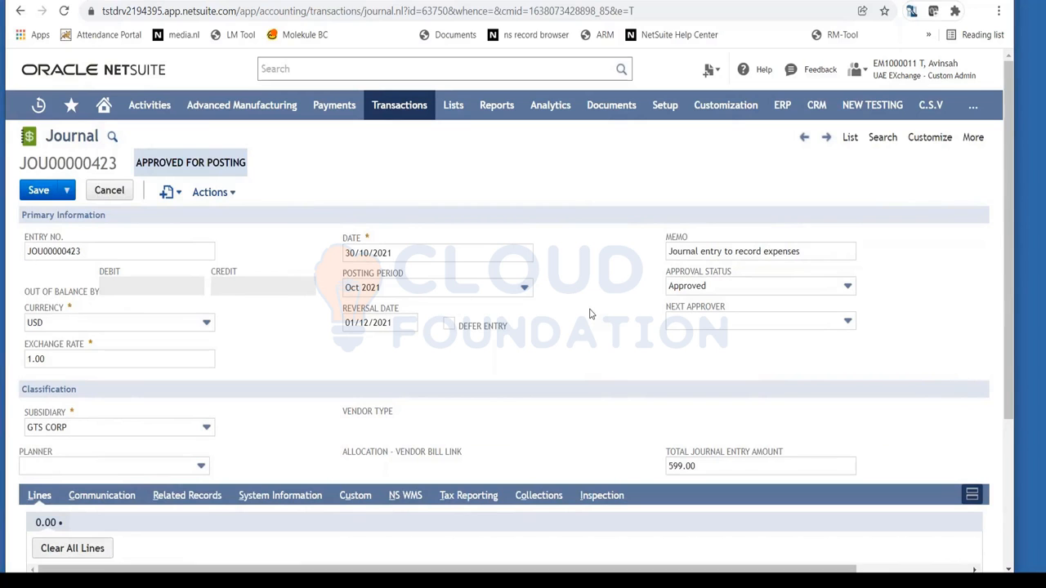
scroll(591, 313, down, 3)
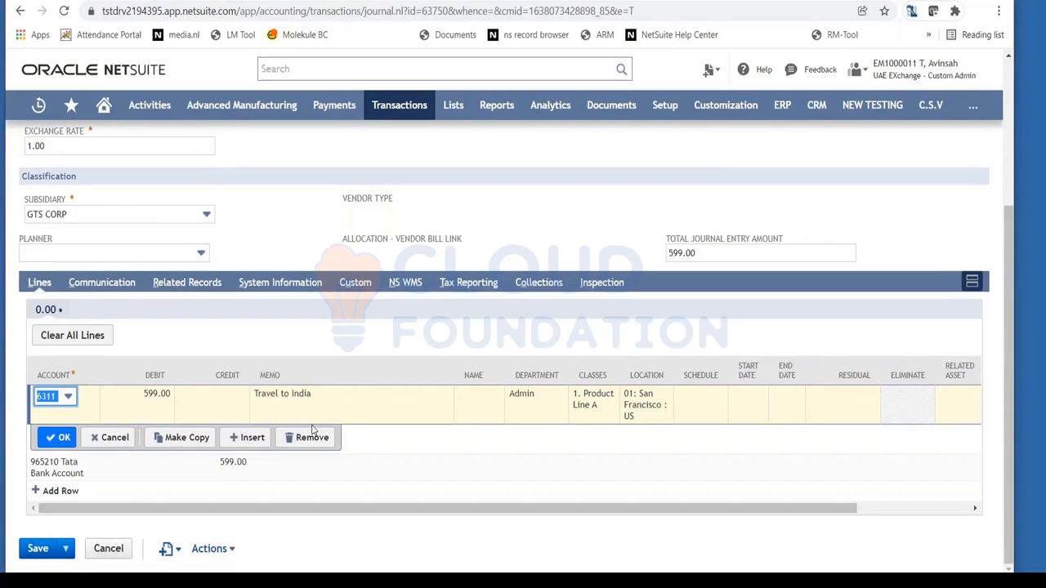
click(112, 437)
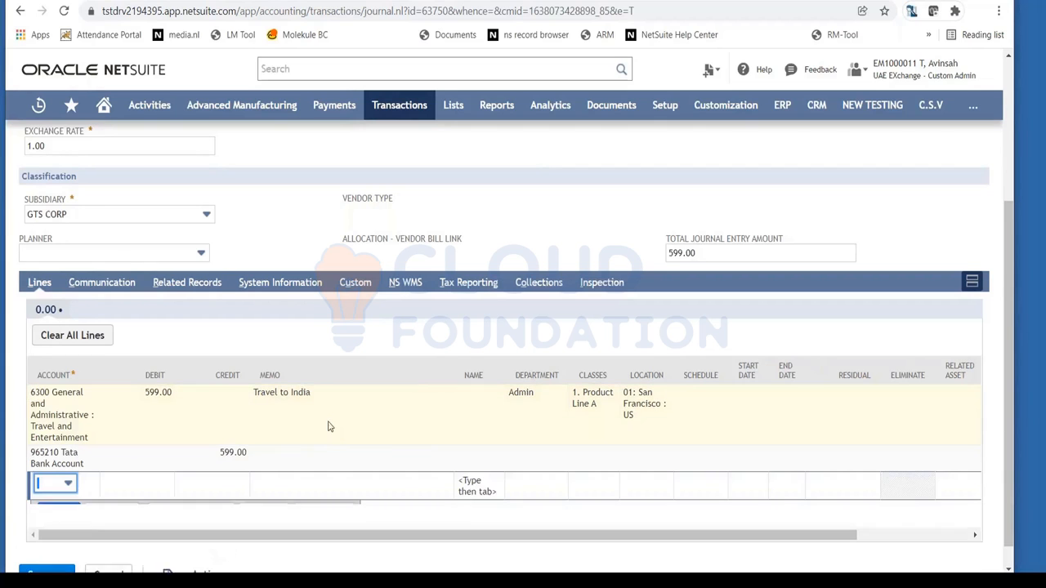
scroll(415, 425, up, 3)
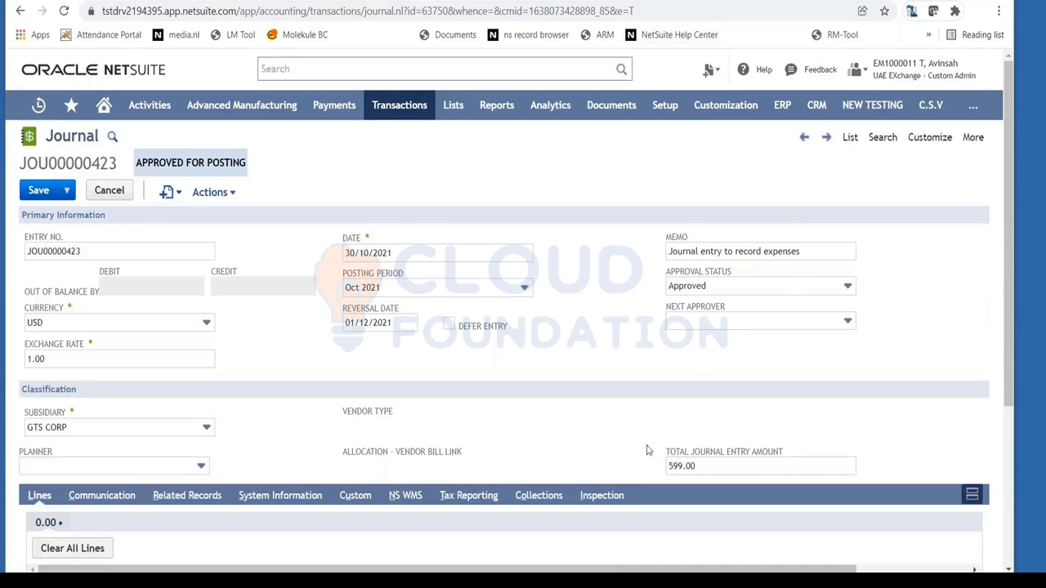